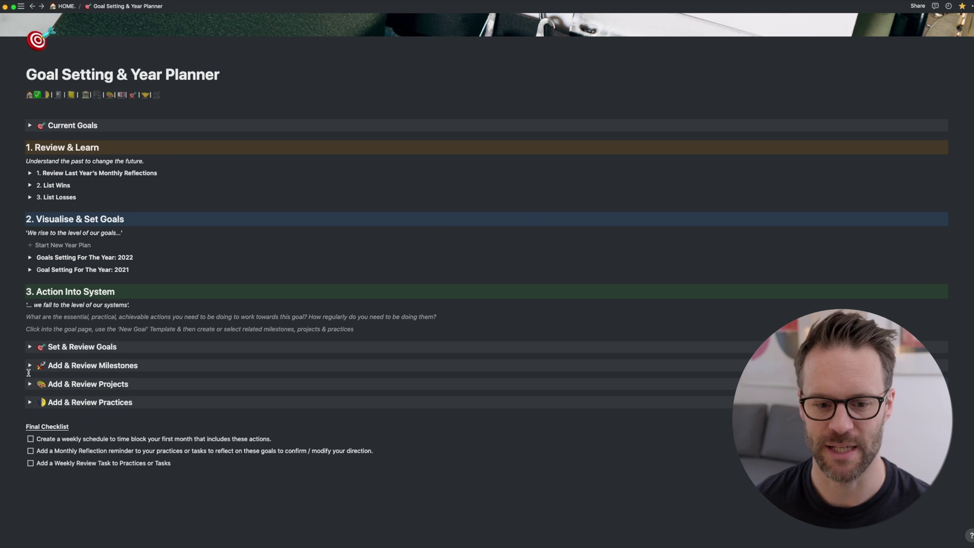
Look over the Home dashboard and the sections of the Goal Setting & Year Planner page, including Add & Review Milestones
left_click(29, 365)
scroll(88, 381, "down", 1)
scroll(88, 381, "down", 3)
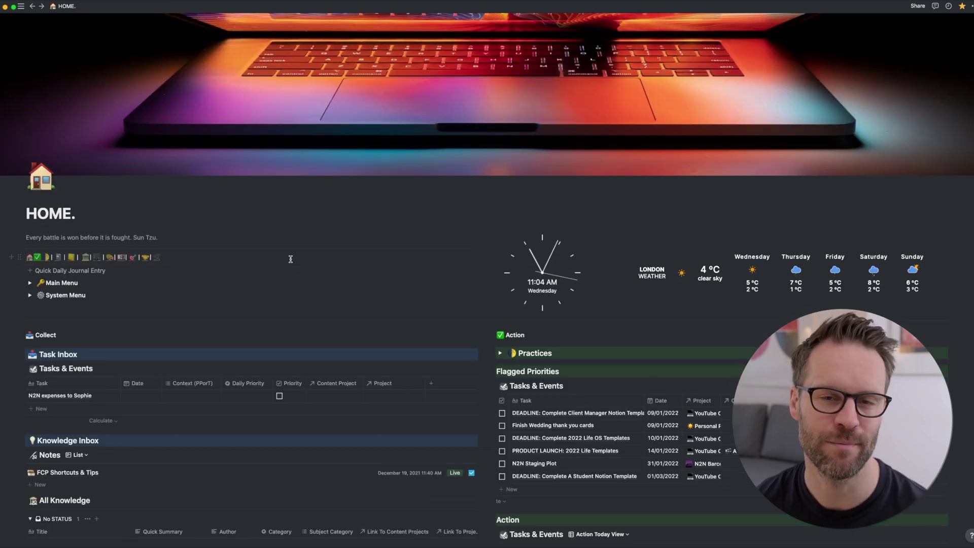
scroll(291, 259, "down", 15)
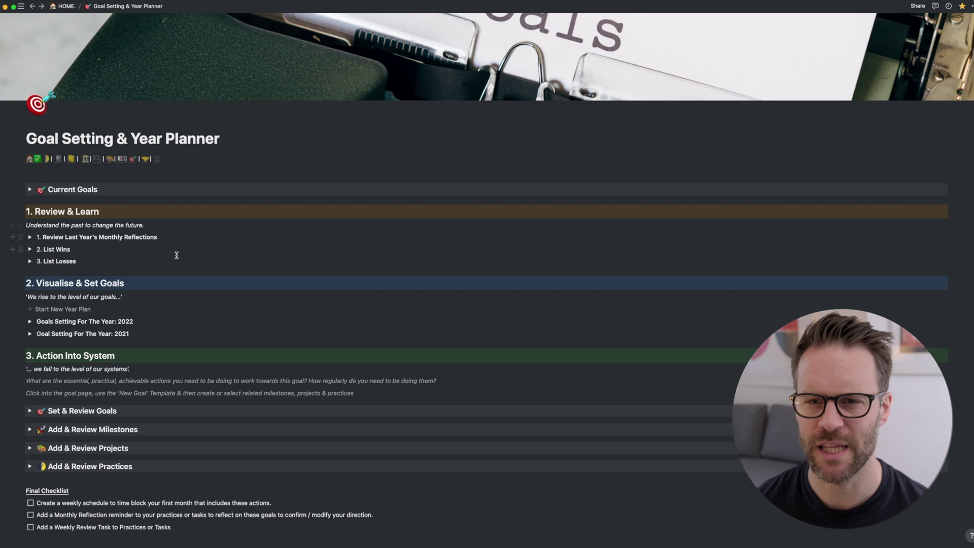
scroll(162, 255, "down", 1)
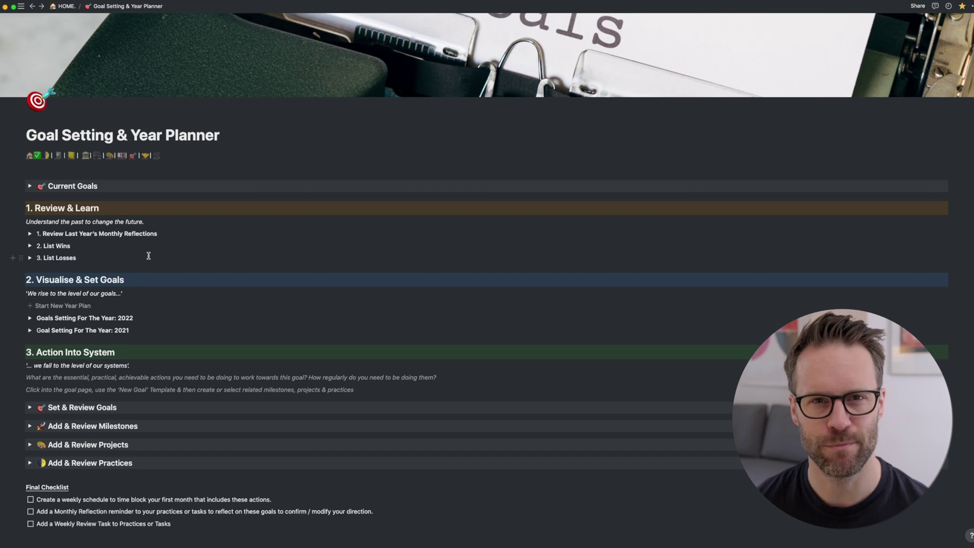
scroll(150, 260, "up", 3)
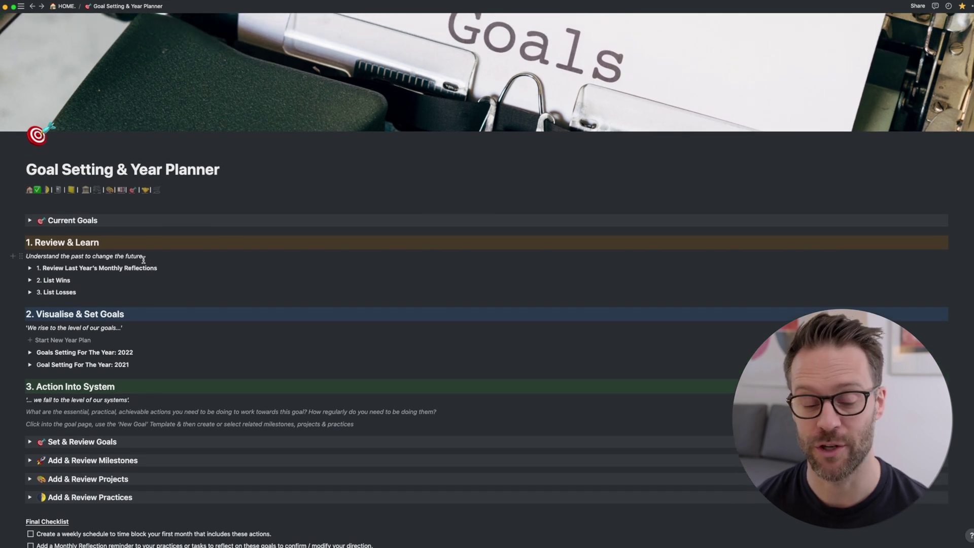
Expand Current Goals and check the year options in the Goals board's filter, leaving it on 2022
left_click(28, 221)
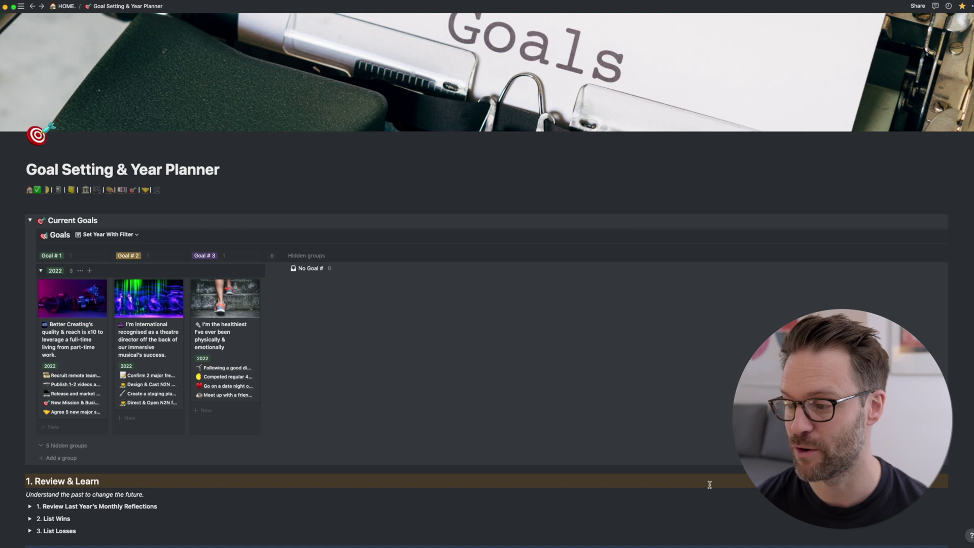
left_click(868, 235)
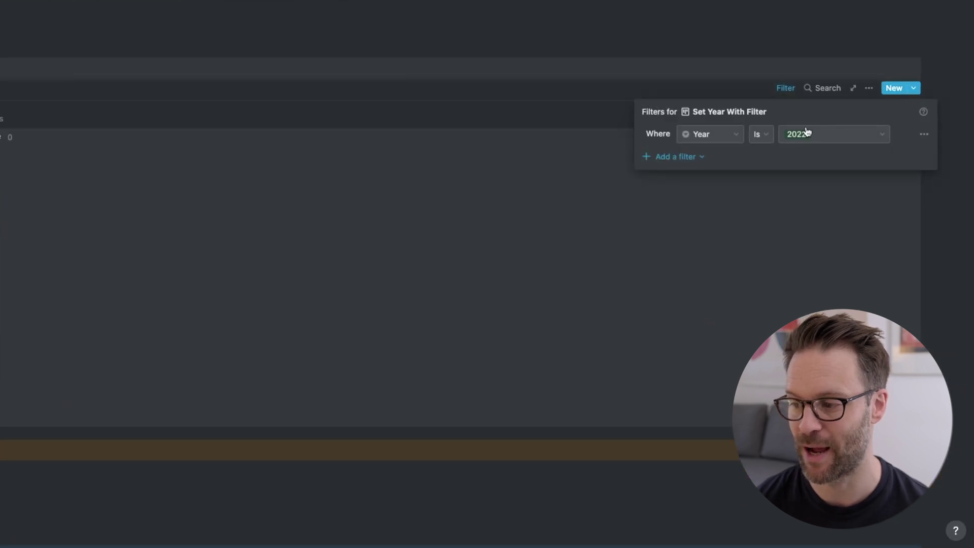
left_click(806, 132)
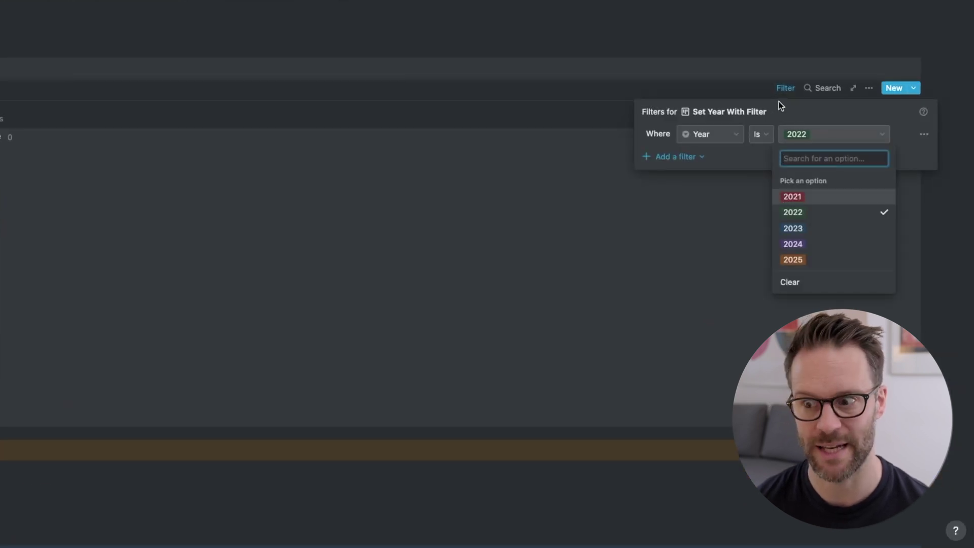
left_click(649, 257)
Examine the milestones, projects and practices linked to the 2022 Goal # 1 card about Better Creating's quality and reach
left_click(80, 326)
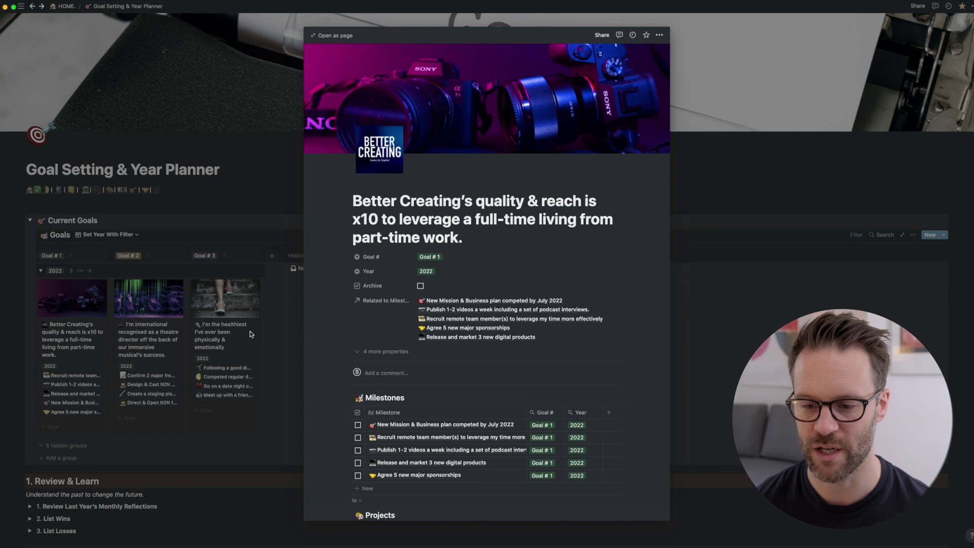
scroll(355, 355, "down", 5)
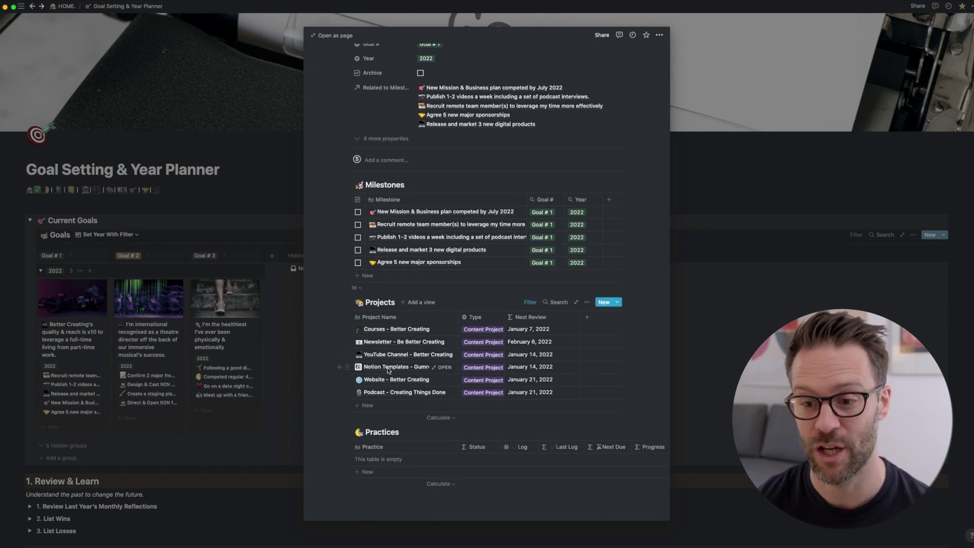
scroll(388, 371, "up", 5)
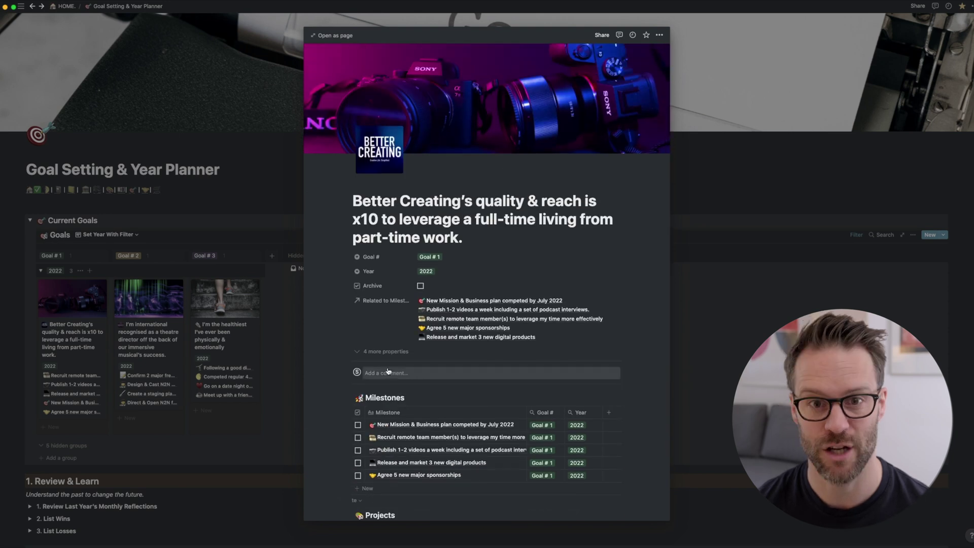
left_click(739, 293)
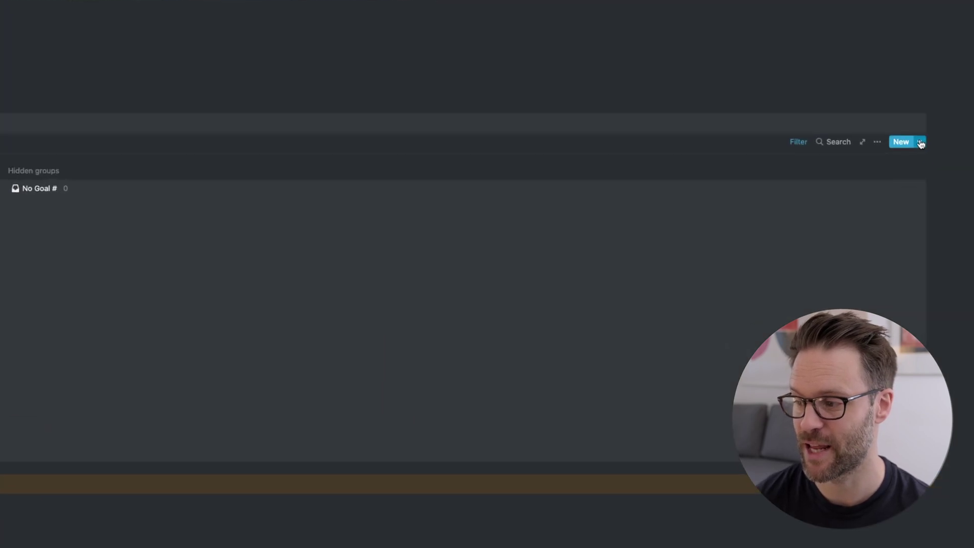
Open the New Goal template of the Goals database for editing
left_click(943, 234)
left_click(973, 264)
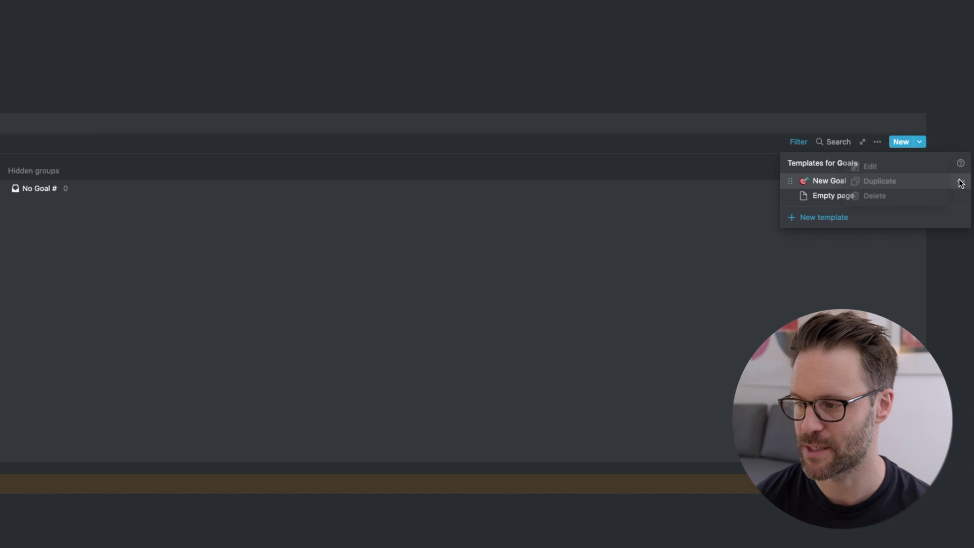
left_click(887, 164)
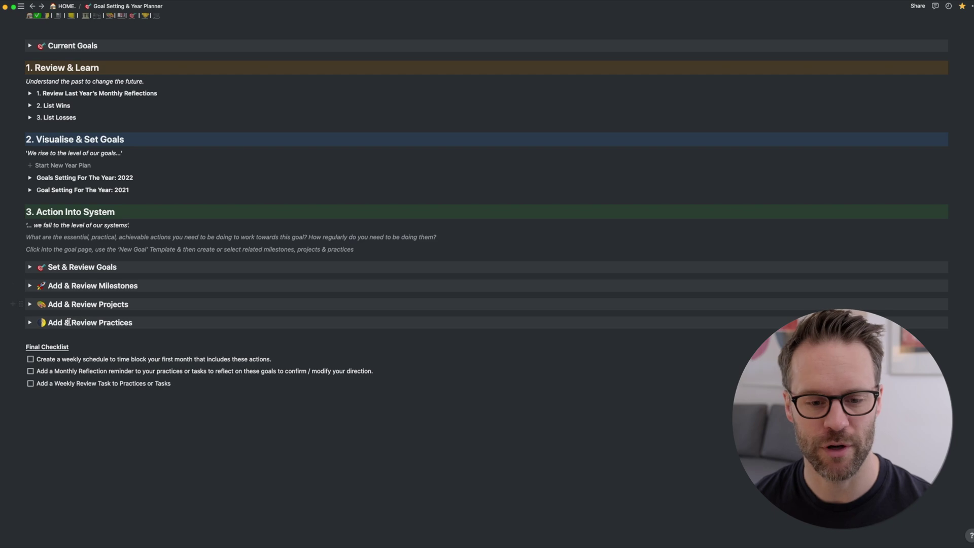
View the Add & Review Practices section and the 2020 and 2021 groups of the List Wins table
left_click(29, 323)
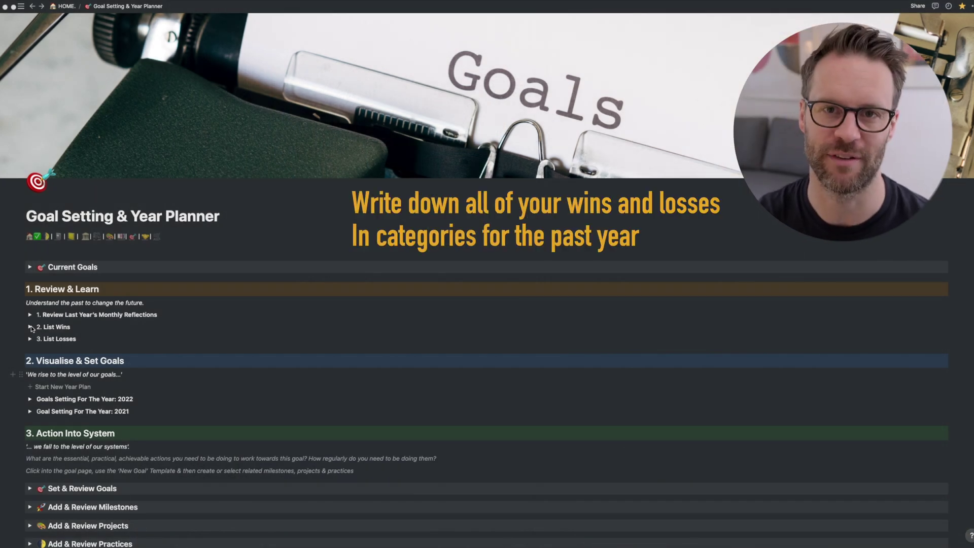
left_click(31, 327)
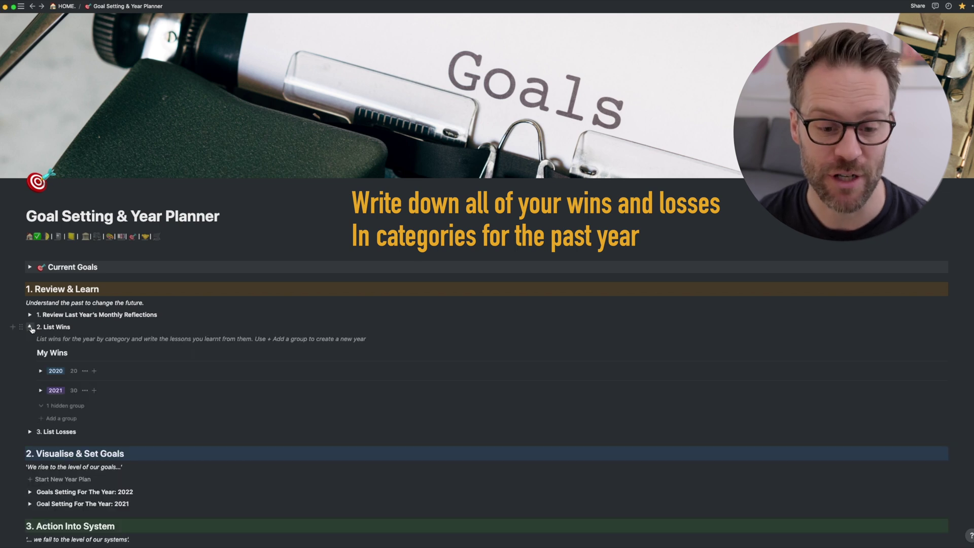
left_click(40, 370)
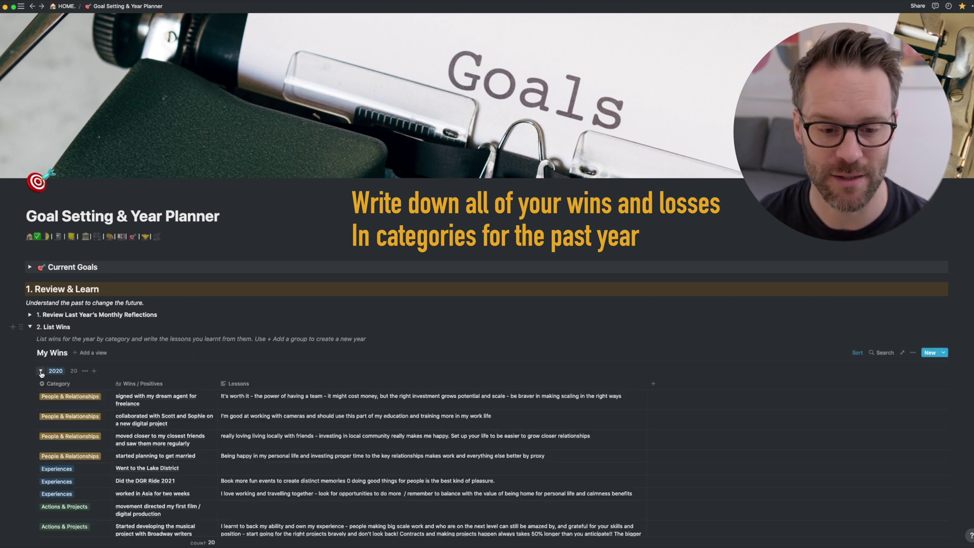
left_click(41, 371)
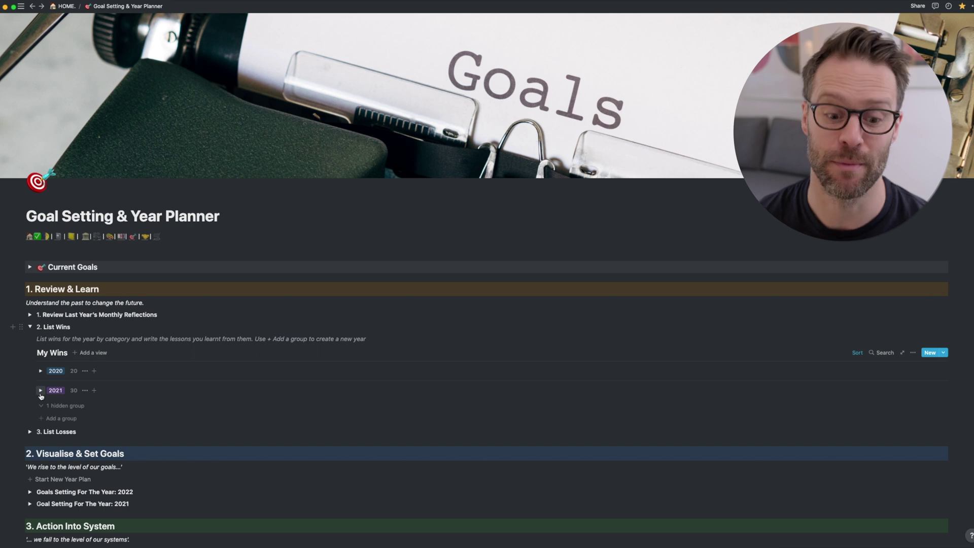
left_click(40, 390)
scroll(84, 393, "down", 5)
Open the View Google Calendar link under Review Last Year's Monthly Reflections
left_click(103, 97)
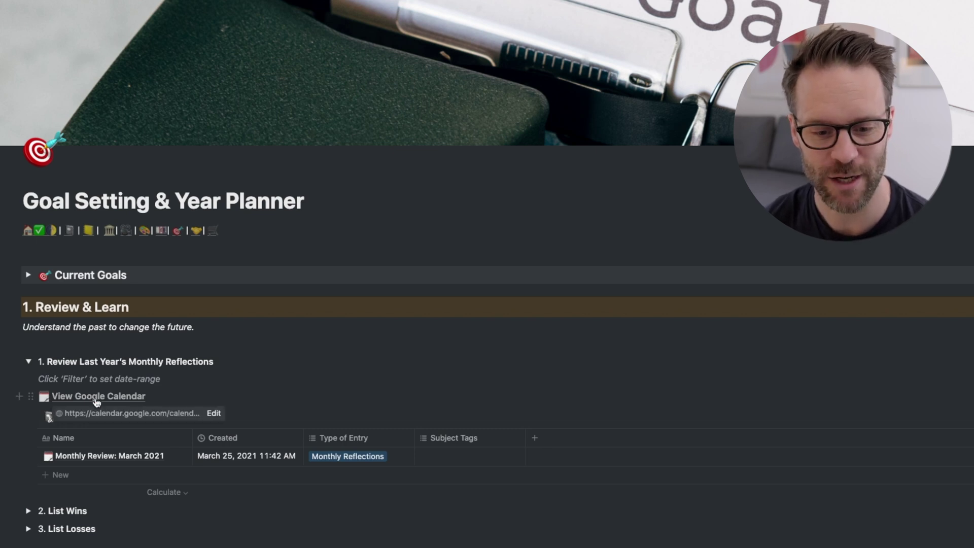
left_click(96, 401)
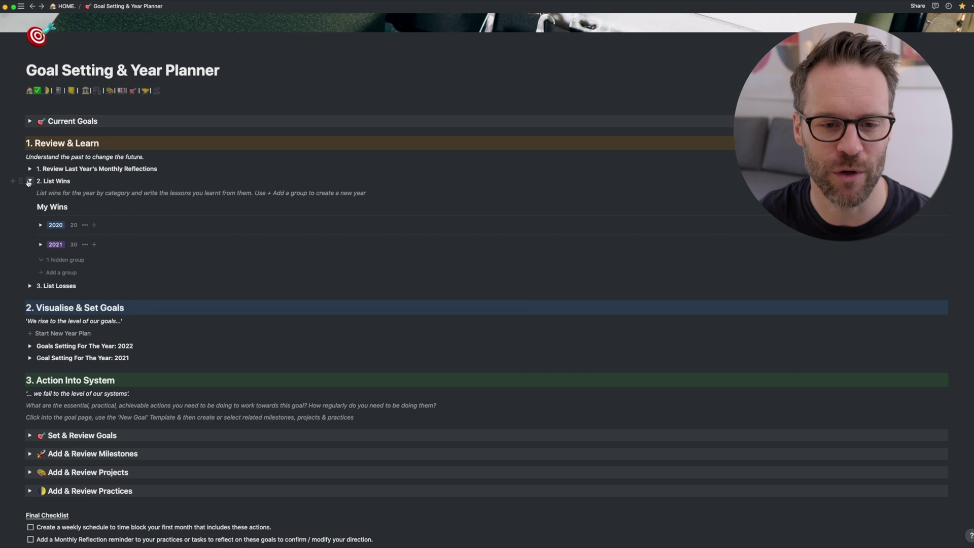
scroll(38, 179, "up", 3)
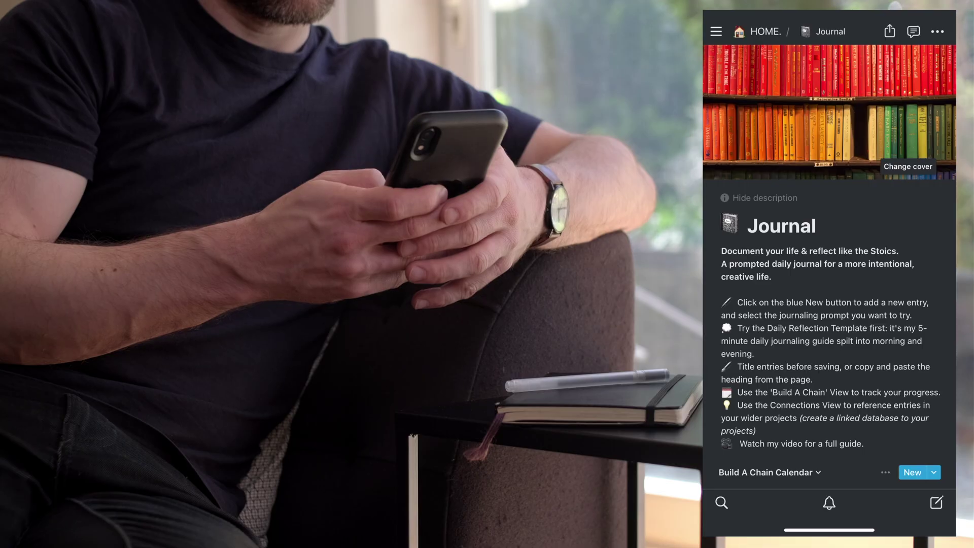
Start a journal entry from the Monthly Reflection template in the mobile Journal database
scroll(829, 305, "down", 5)
left_click(911, 166)
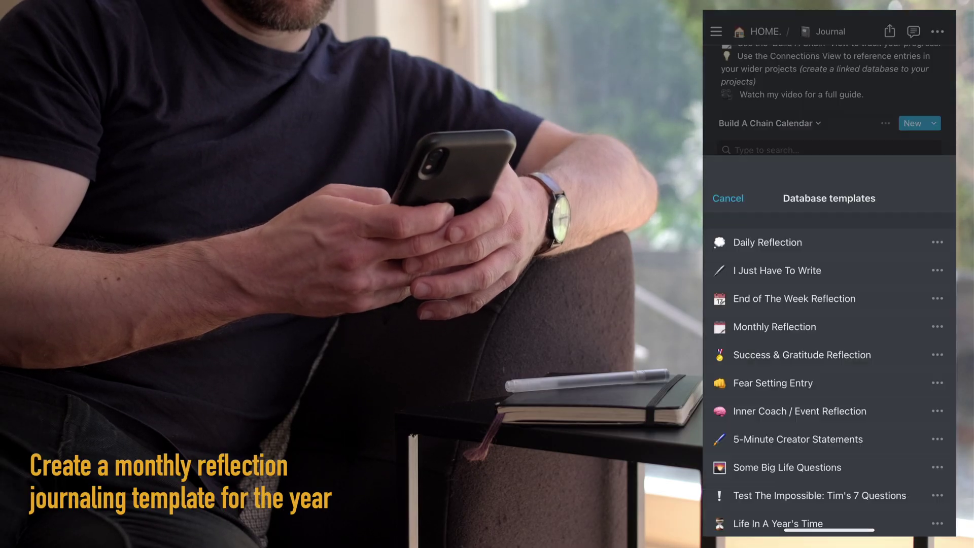
left_click(774, 160)
Read through the prompts in the March 2021 monthly review entry and the 2021 losses with their lessons
scroll(829, 203, "down", 5)
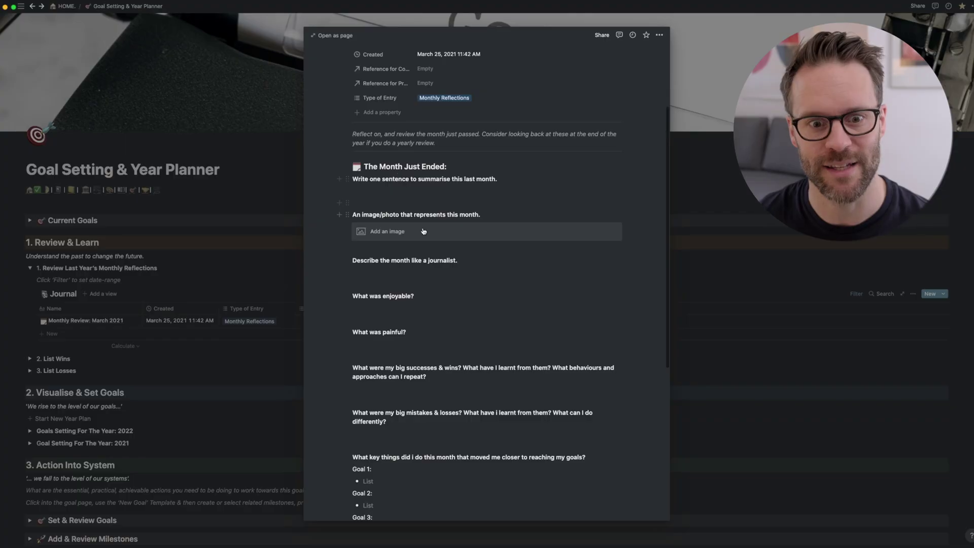
scroll(428, 237, "up", 1)
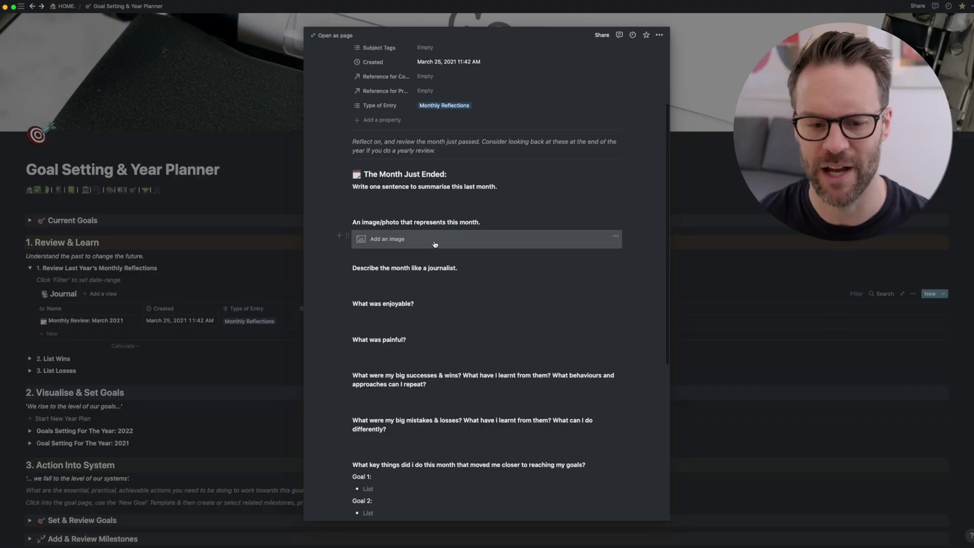
scroll(435, 244, "down", 2)
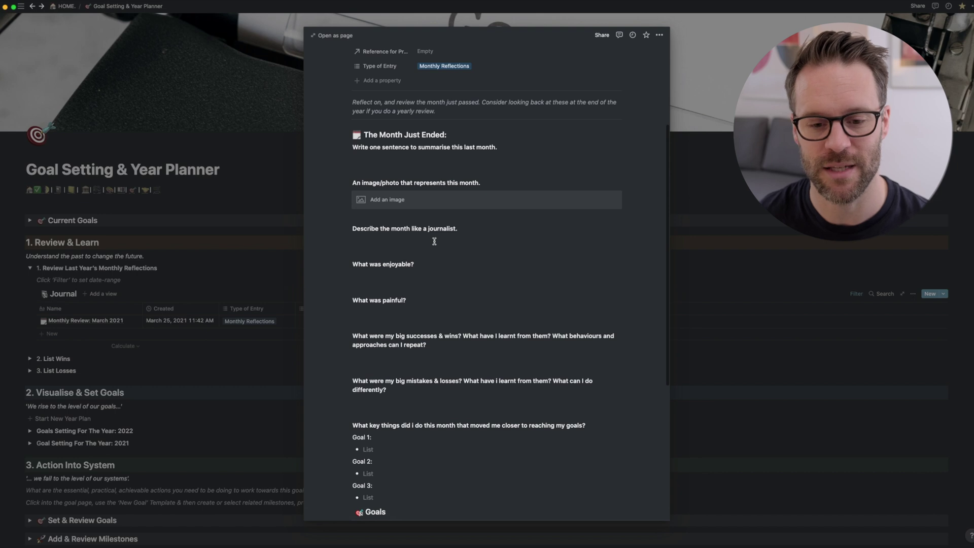
scroll(434, 241, "up", 5)
key("Escape")
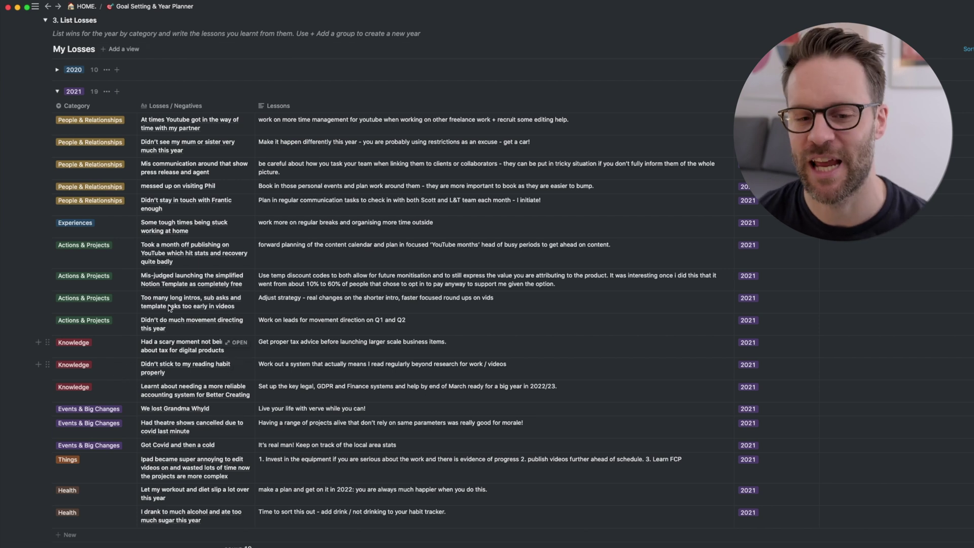
scroll(127, 229, "up", 3)
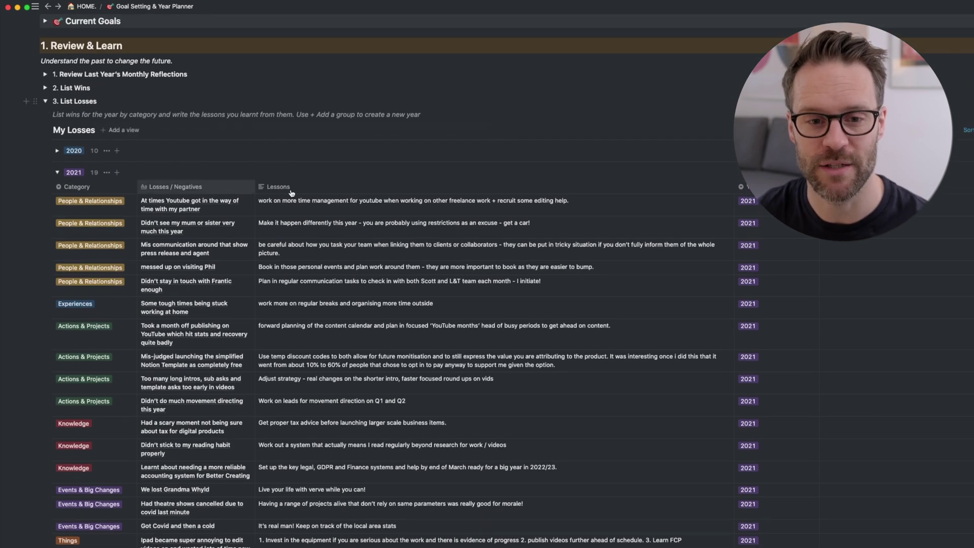
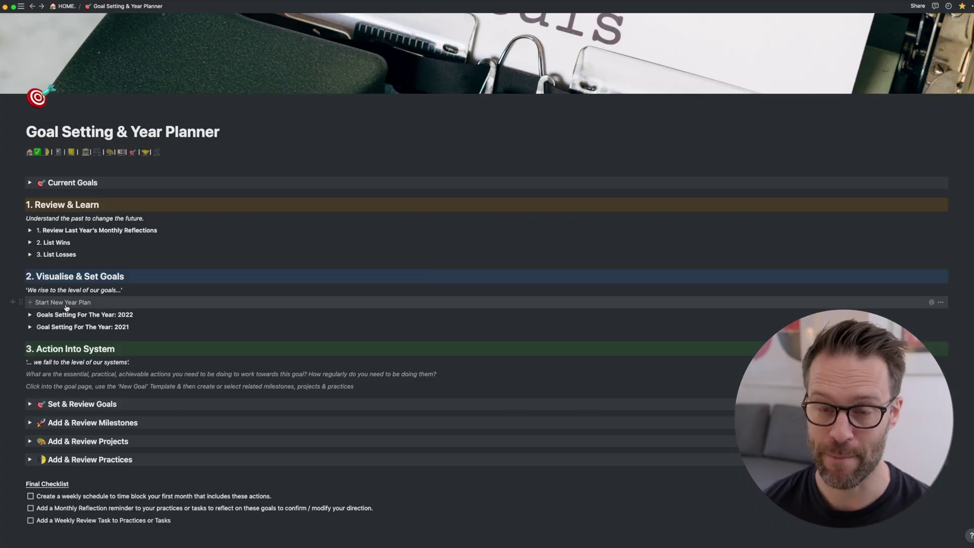
Add a new year plan under Visualise & Set Goals and expand its blank goal-setting section
left_click(67, 302)
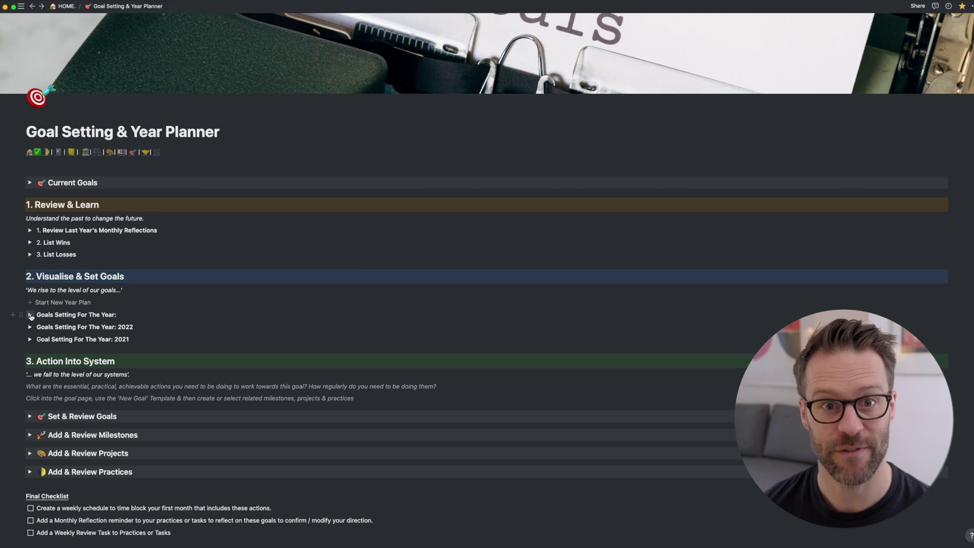
left_click(30, 315)
scroll(121, 346, "down", 5)
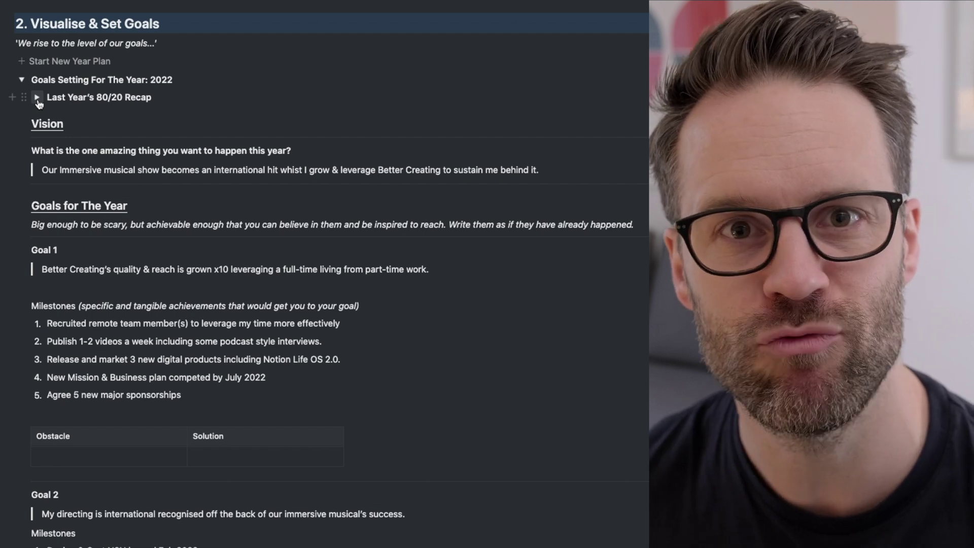
Check last year's 80/20 recap in the 2022 plan and the List Losses and List Wins sections
left_click(37, 97)
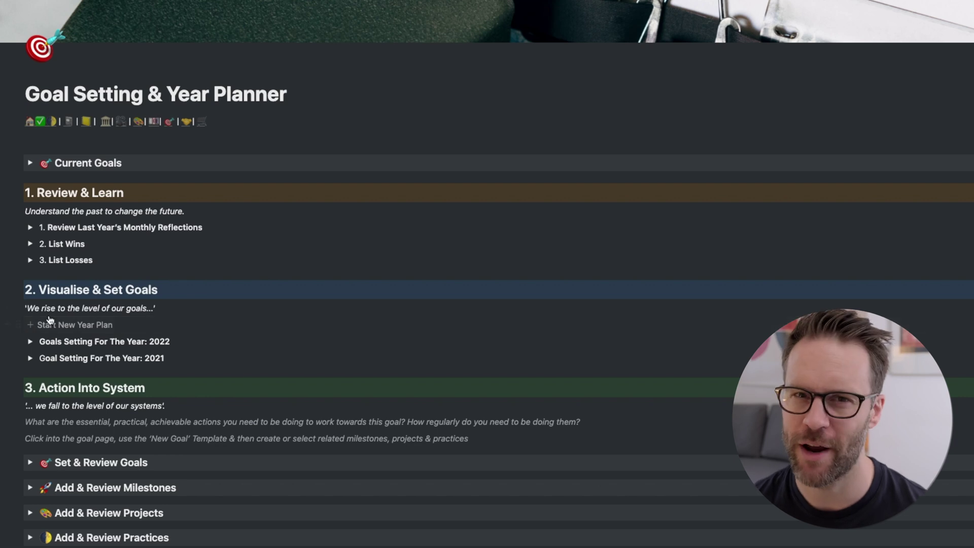
left_click(30, 260)
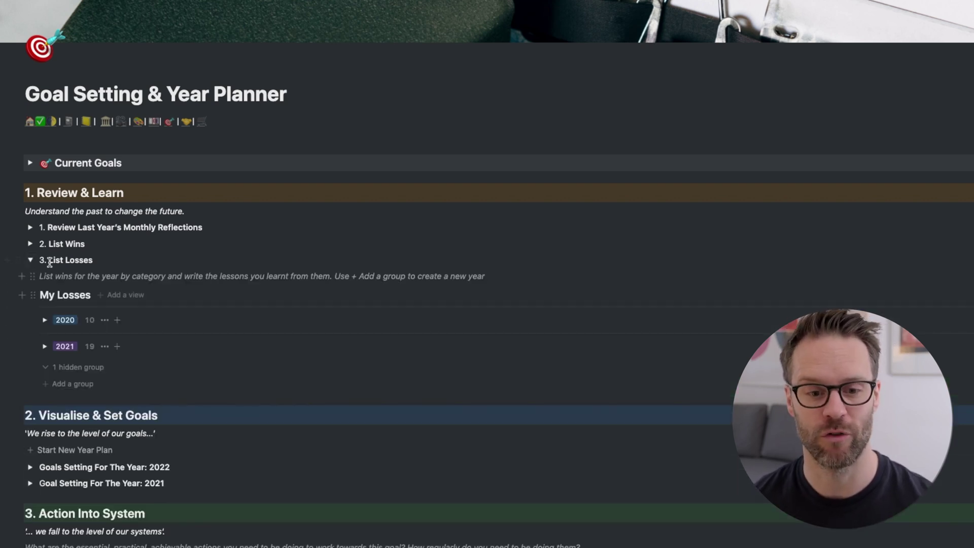
left_click(31, 258)
left_click(30, 244)
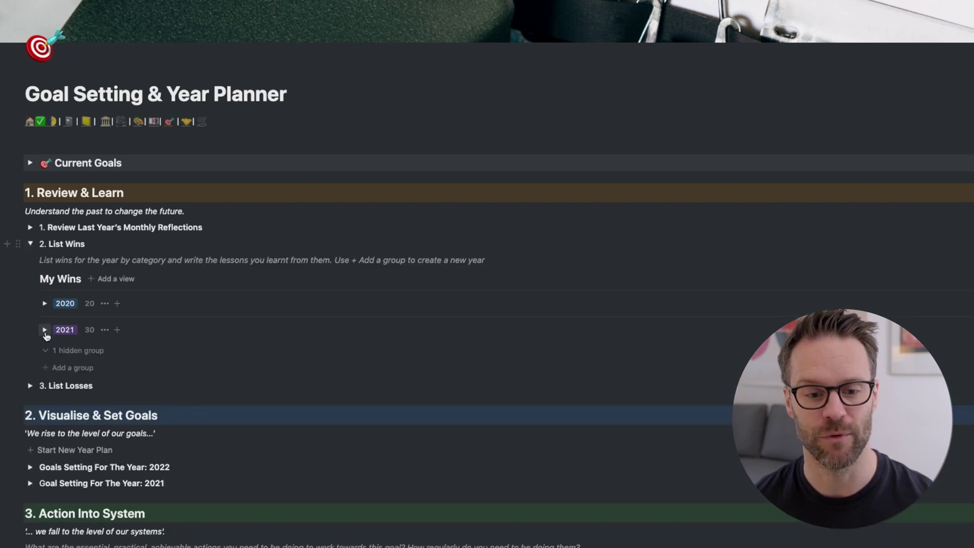
left_click(30, 244)
Expand Goals Setting For The Year: 2022 and examine its vision, goals and milestones
scroll(31, 315, "down", 1)
left_click(30, 310)
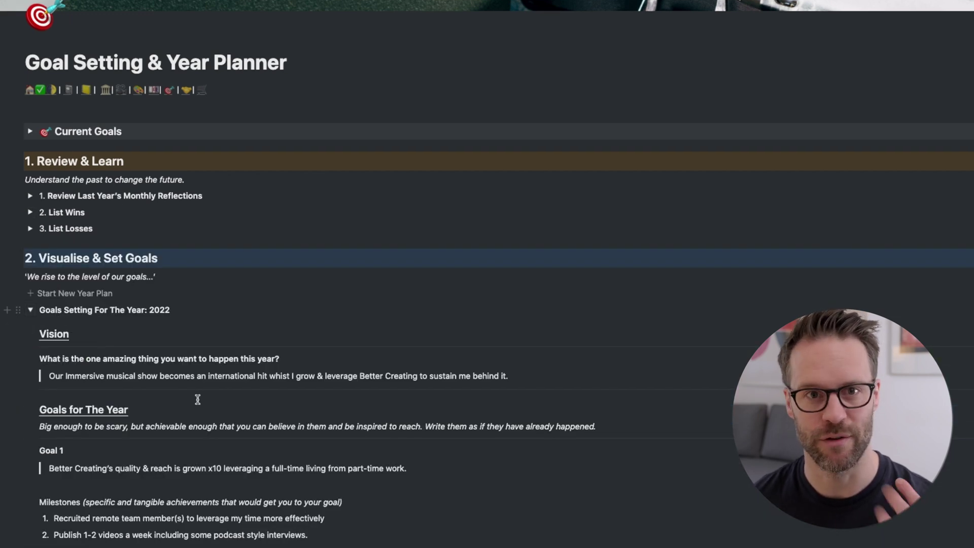
scroll(198, 400, "down", 3)
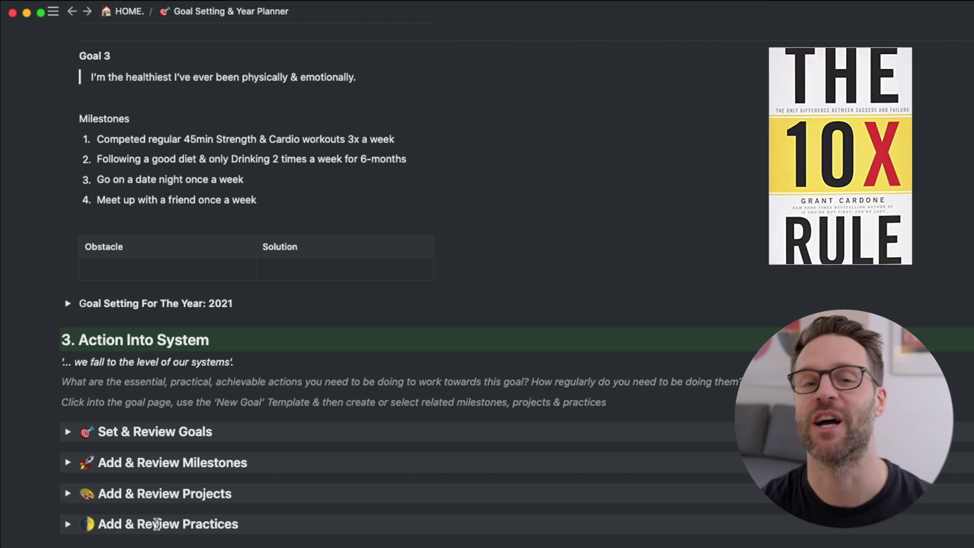
scroll(157, 524, "up", 3)
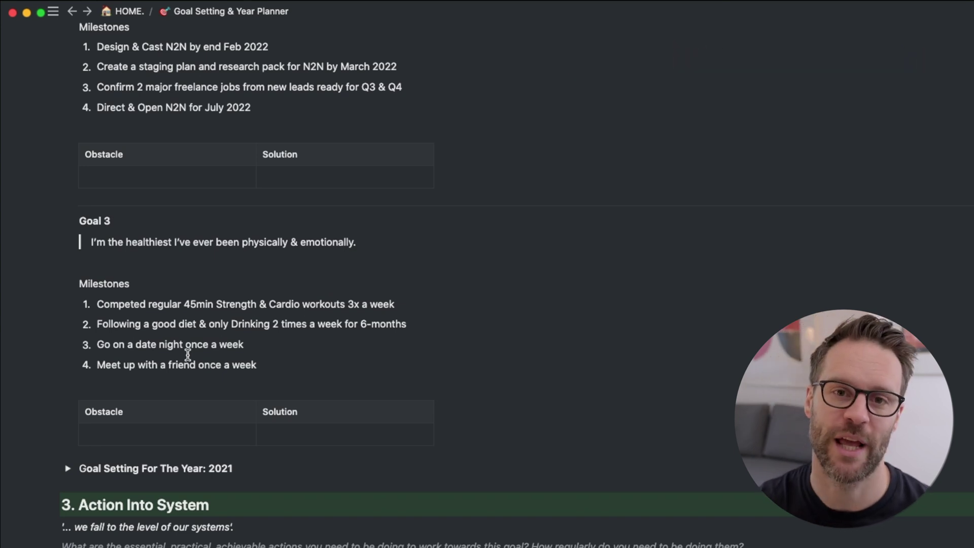
Review Goal 1's milestones and the Obstacle and Solution table in the 2022 plan
scroll(188, 355, "up", 15)
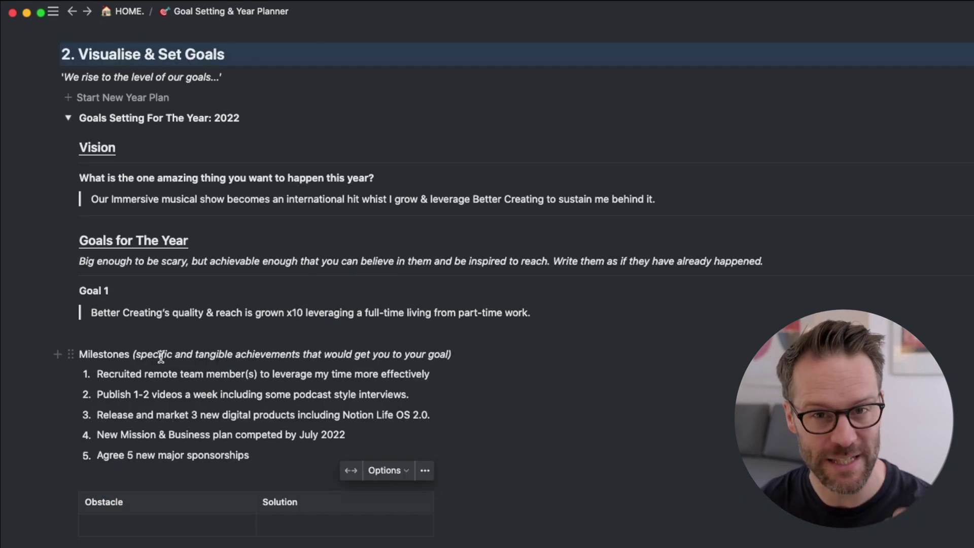
scroll(161, 357, "up", 1)
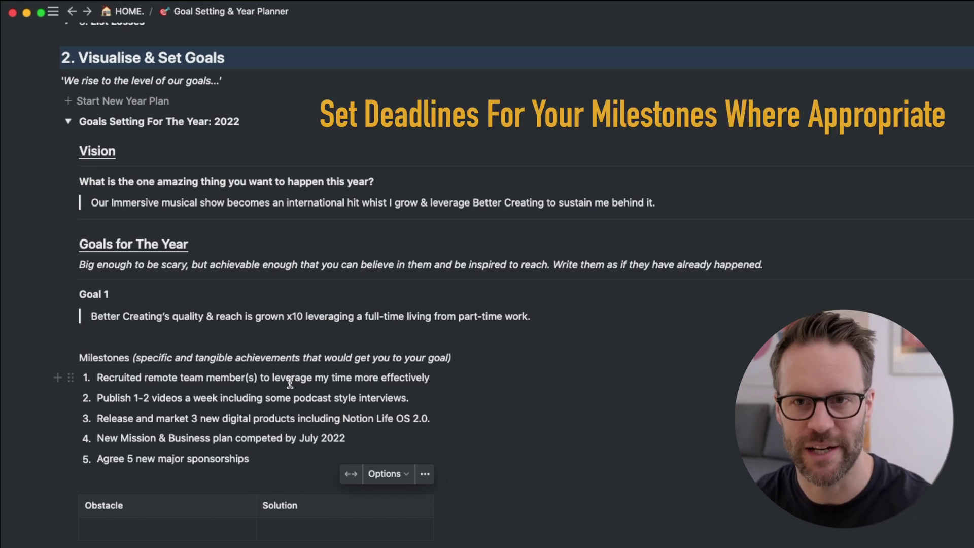
left_click(451, 403)
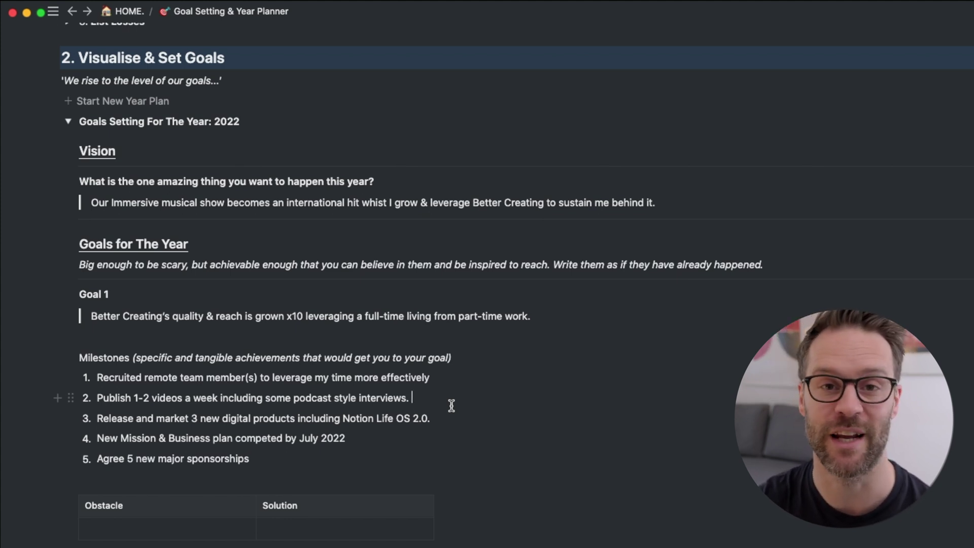
scroll(452, 405, "down", 10)
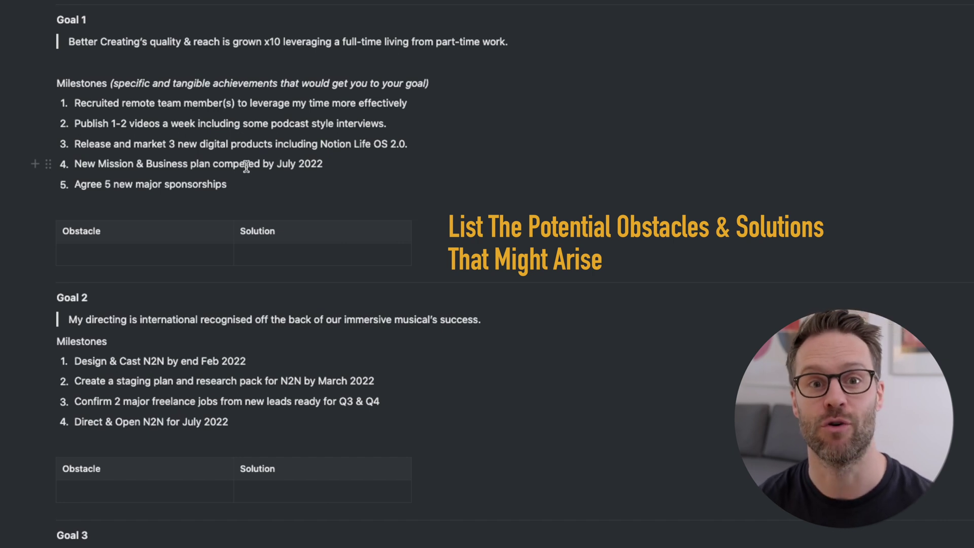
left_click(115, 261)
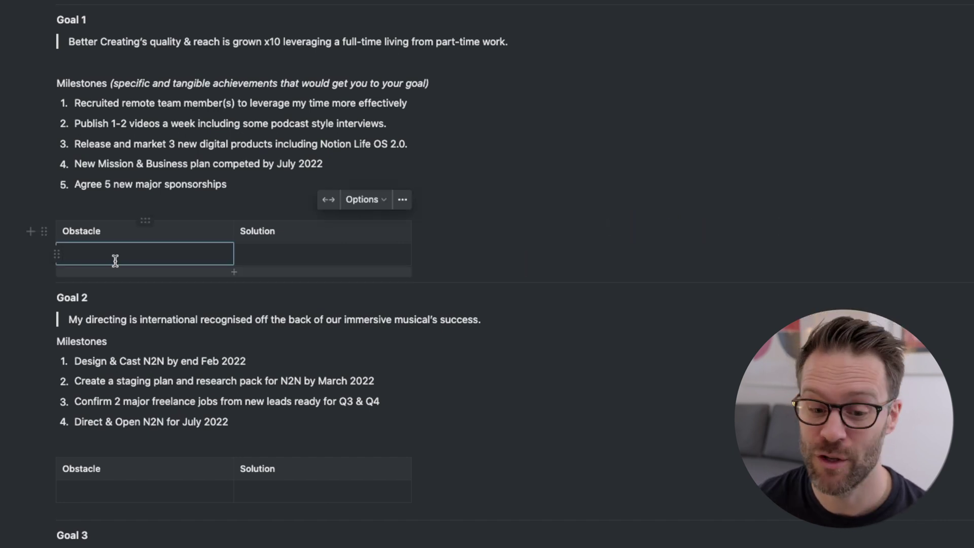
left_click(252, 257)
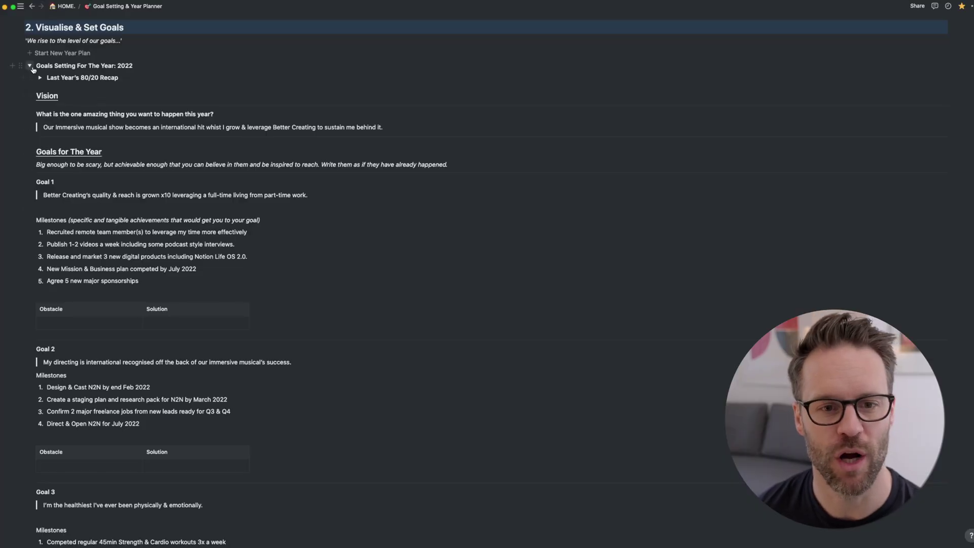
Add a 2022 goal row tagged Goal # 3 to the Goals table under Set & Review Goals, with the 2022 plan collapsed
left_click(30, 66)
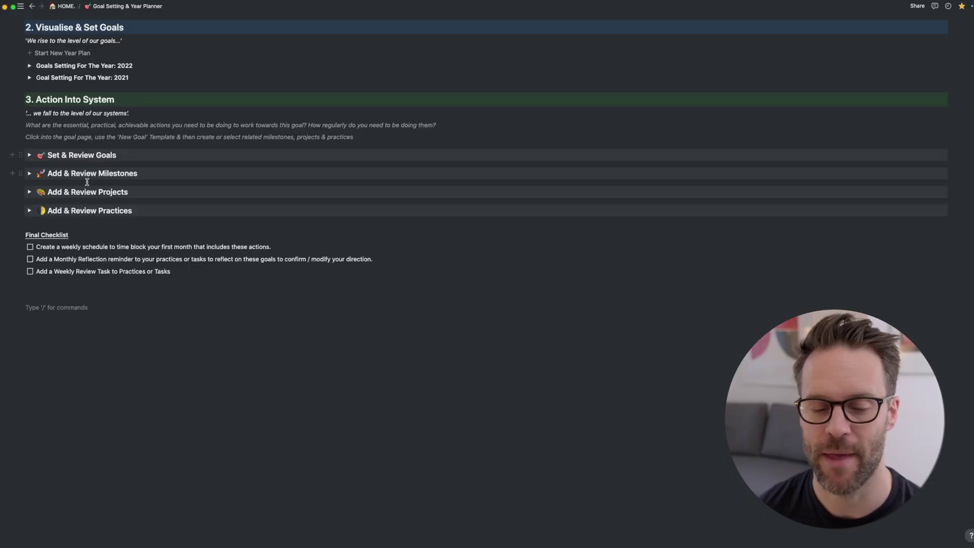
left_click(29, 155)
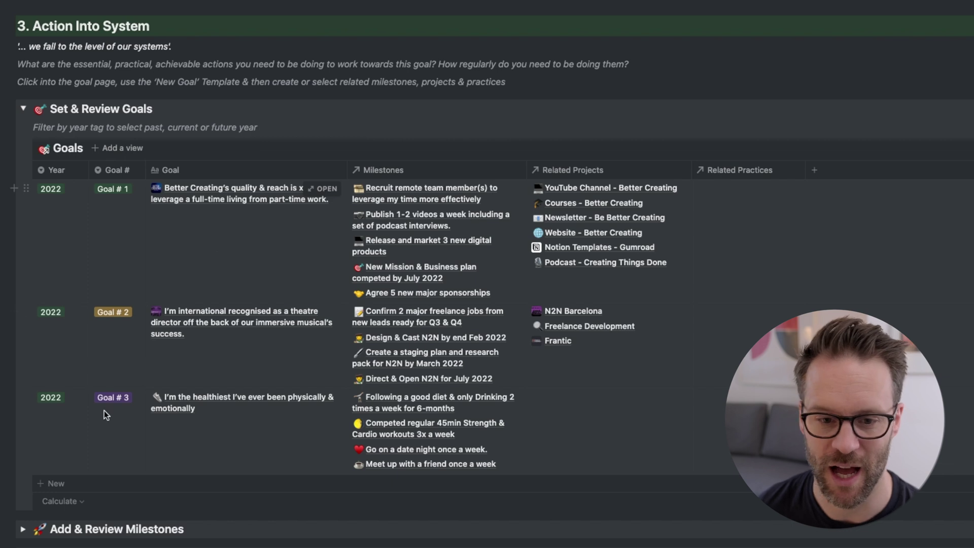
left_click(57, 484)
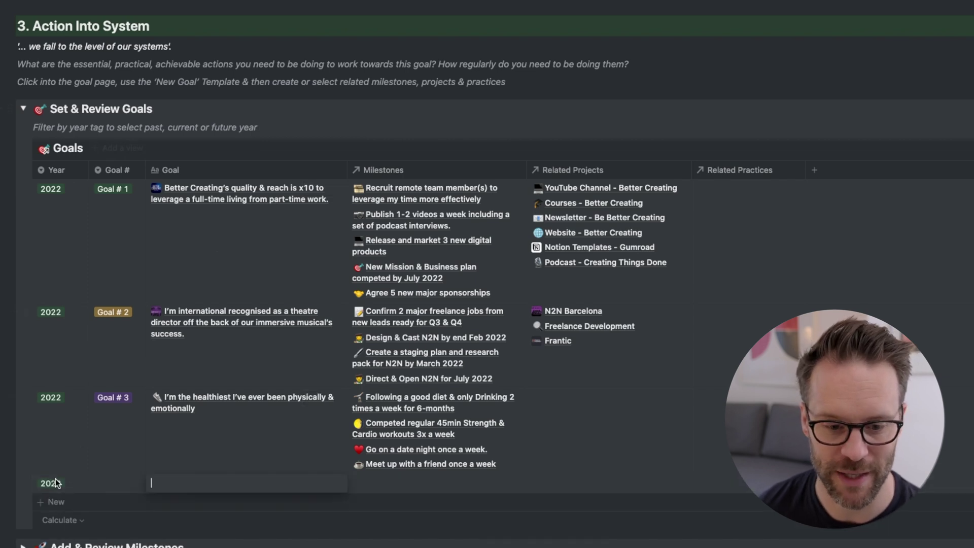
left_click(127, 483)
left_click(126, 464)
Open the new goal as a page, apply the New Goal template and title it Be Awesome
left_click(332, 396)
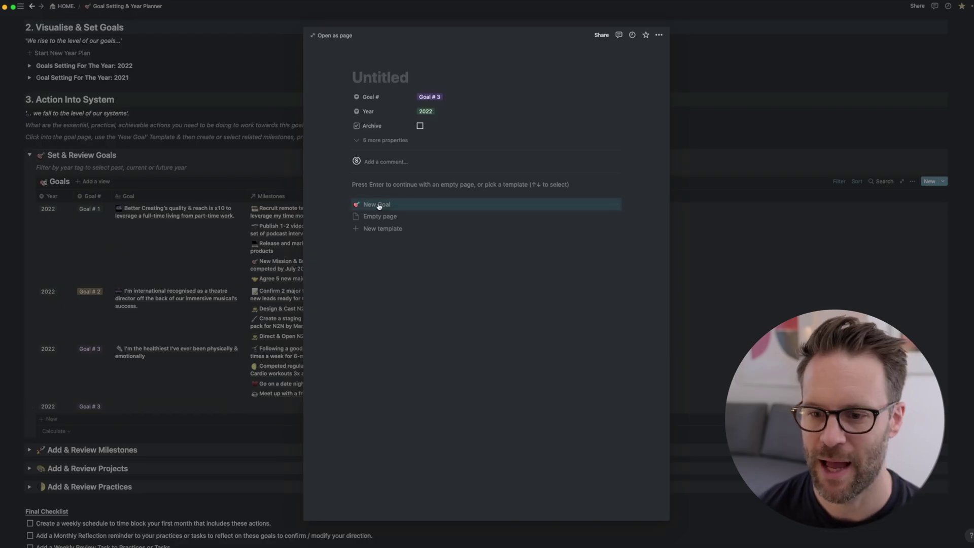
left_click(377, 204)
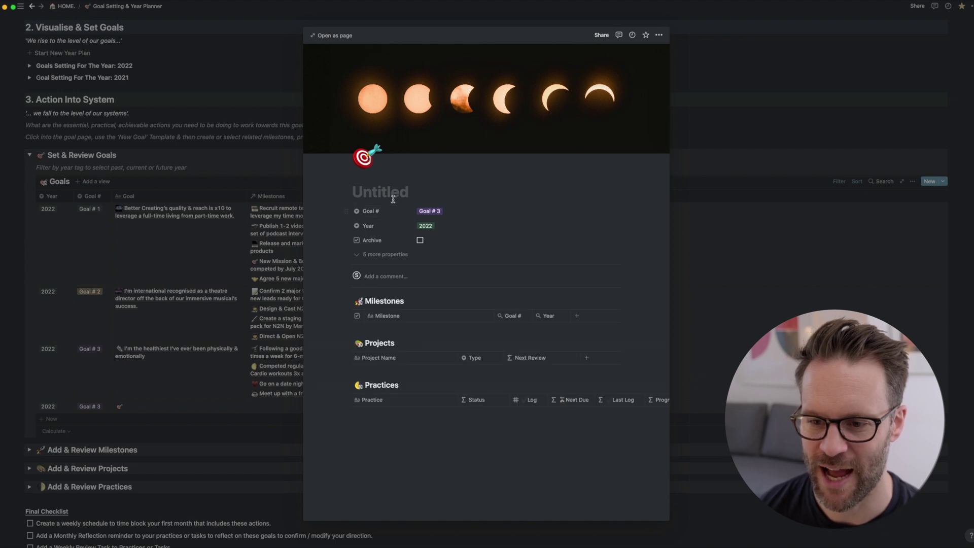
type("Be Awesome")
Give the Be Awesome goal a victory-hand icon and a white robot cover photo from Unsplash
left_click(363, 158)
left_click(320, 217)
left_click(558, 145)
left_click(542, 159)
left_click(636, 205)
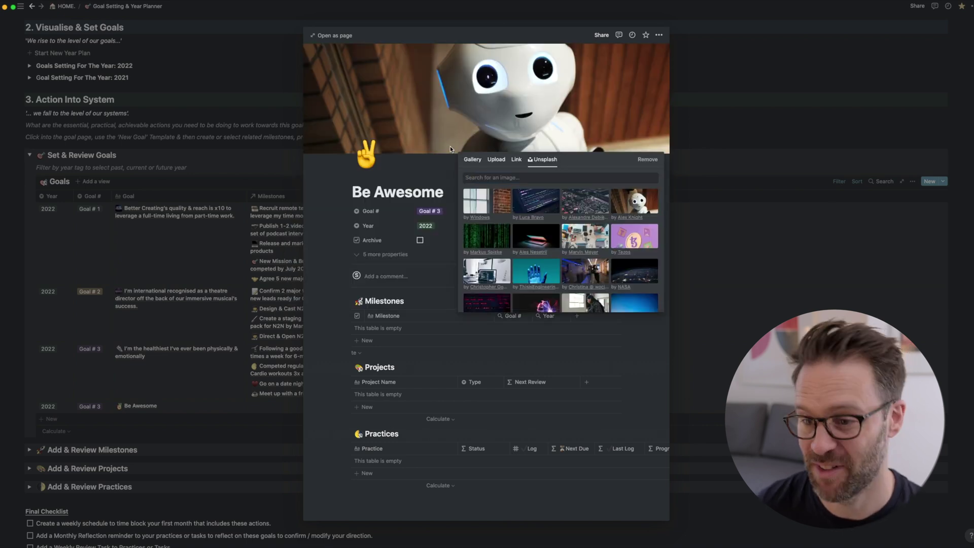
left_click(323, 209)
Check the Milestones filter on the Be Awesome page, and the goal's Milestones relation in the Goals table
left_click(513, 301)
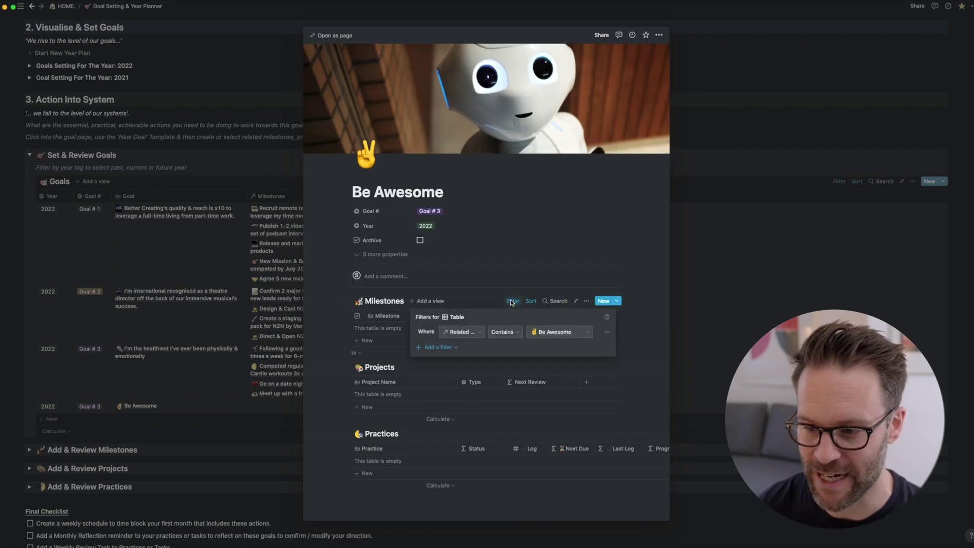
left_click(474, 286)
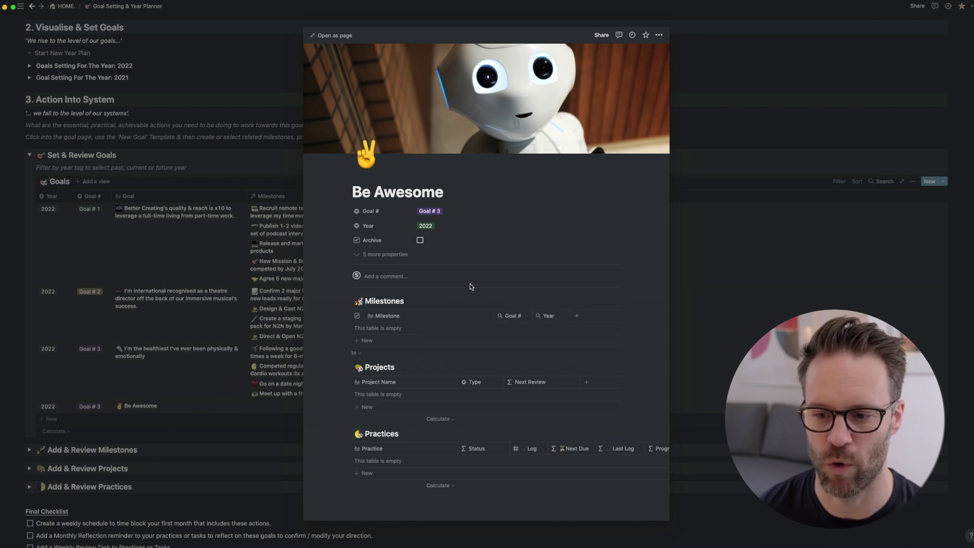
left_click(271, 410)
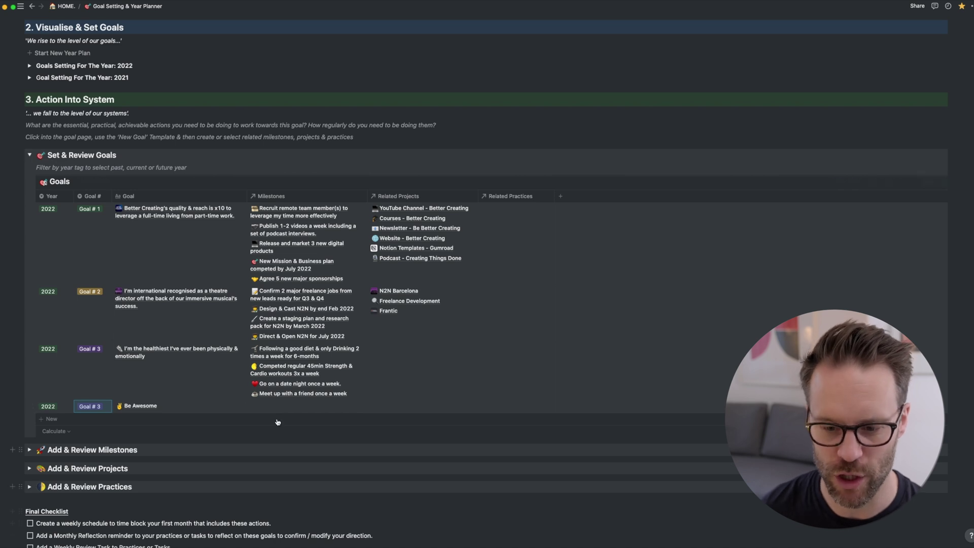
left_click(281, 407)
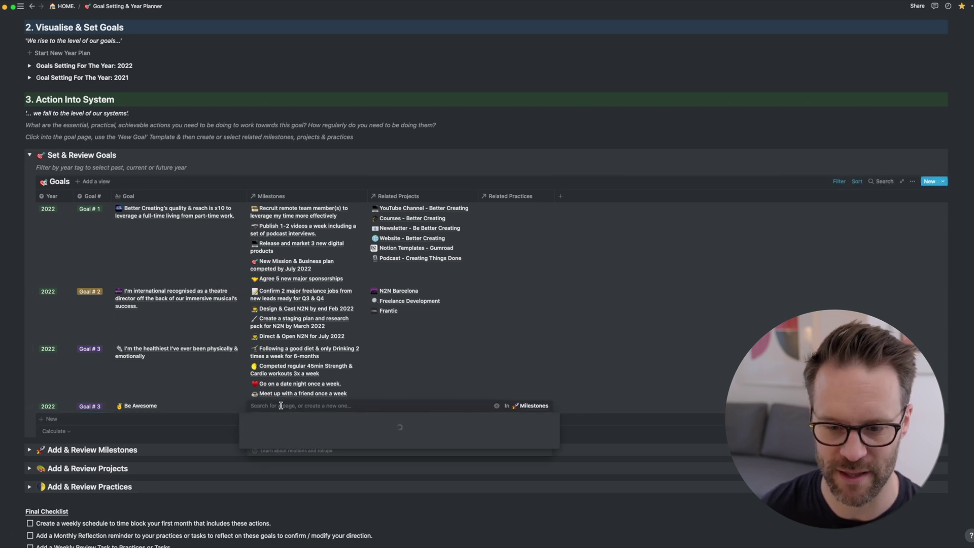
key("Escape")
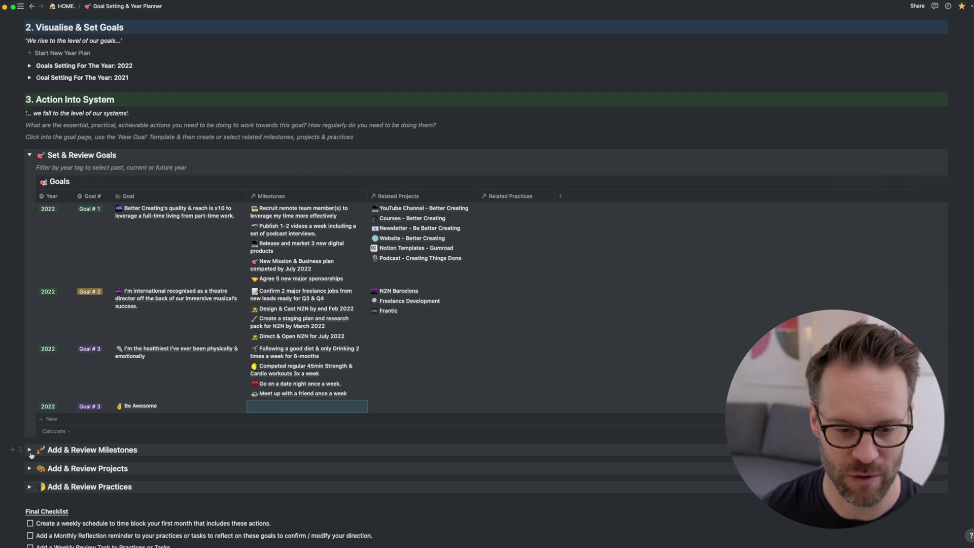
Expand Add & Review Milestones and look over the milestones with their related goals and deadlines
scroll(152, 355, "down", 5)
left_click(29, 323)
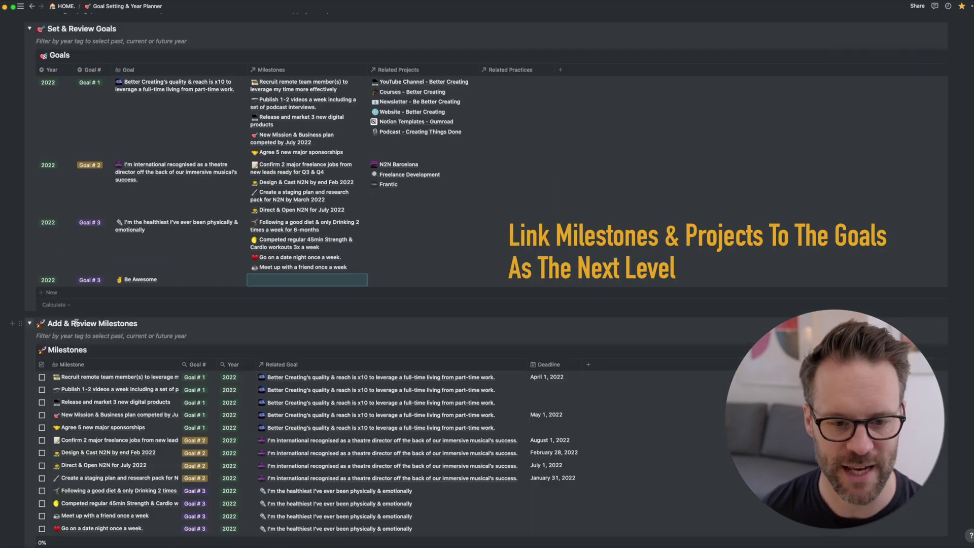
scroll(108, 312, "down", 2)
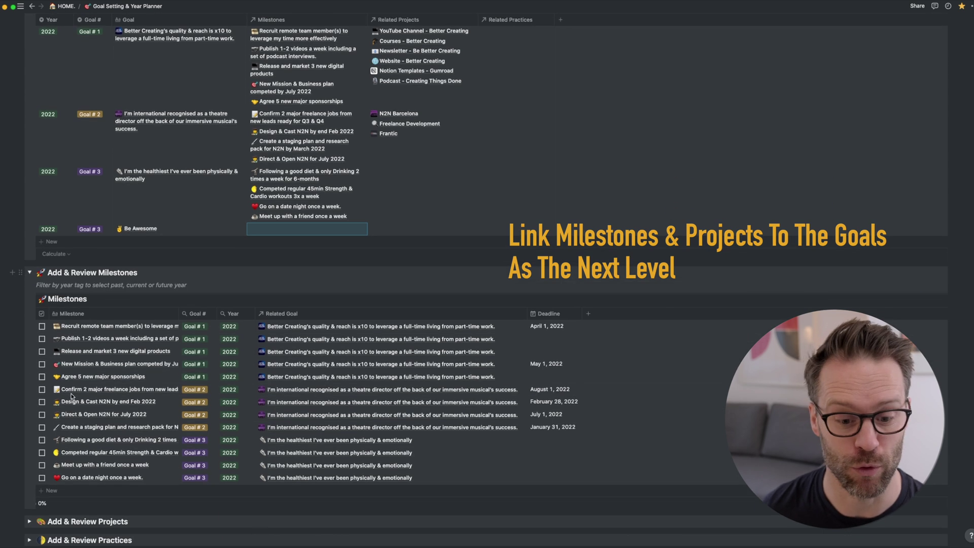
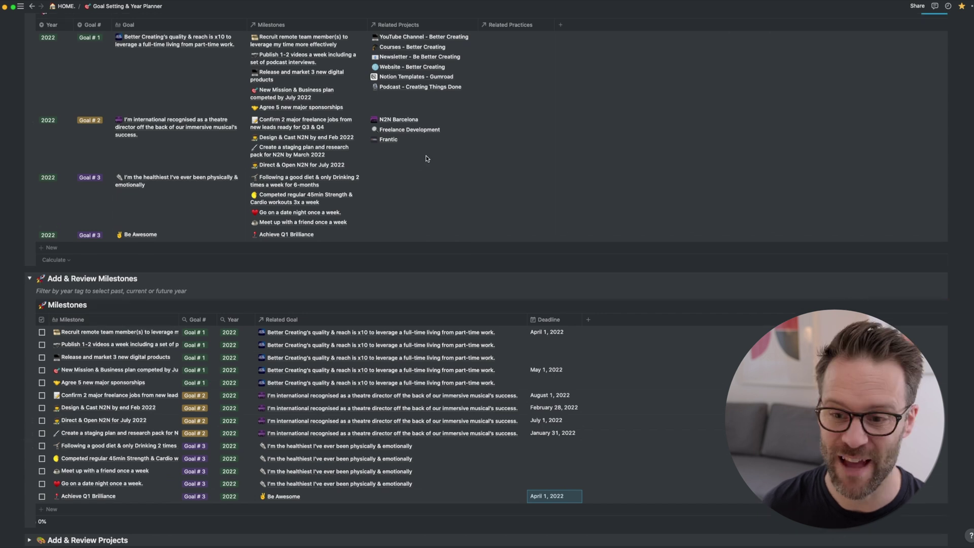
Link the Personal Relationships and Health & Fitness projects to the healthiest-I've-ever-been goal, and check the Personal Relationships page
left_click(29, 279)
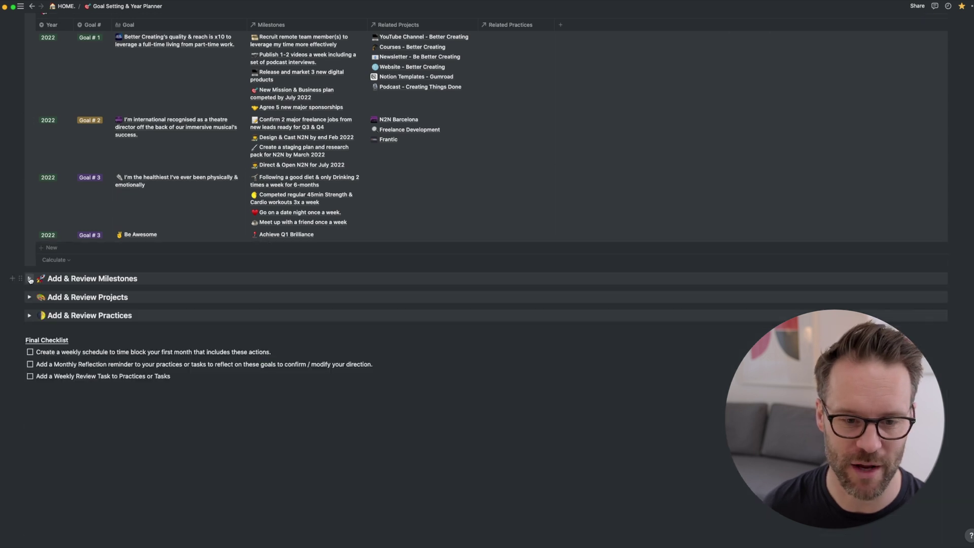
left_click(388, 155)
left_click(449, 215)
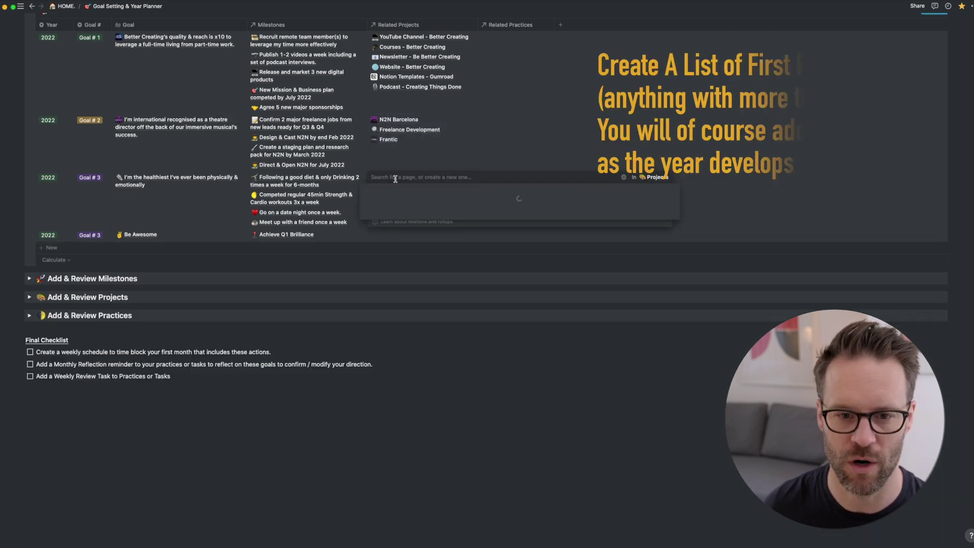
type("person")
left_click(406, 201)
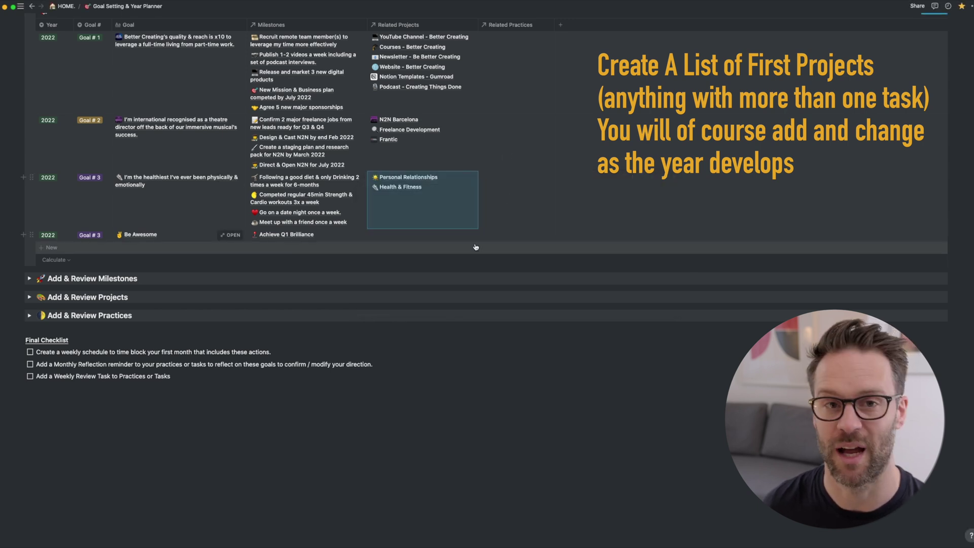
left_click(414, 201)
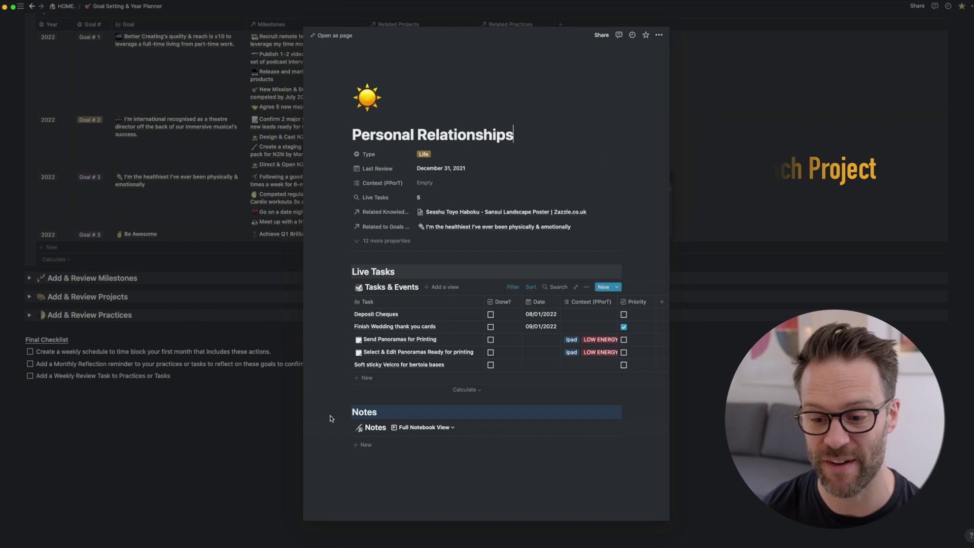
left_click(273, 416)
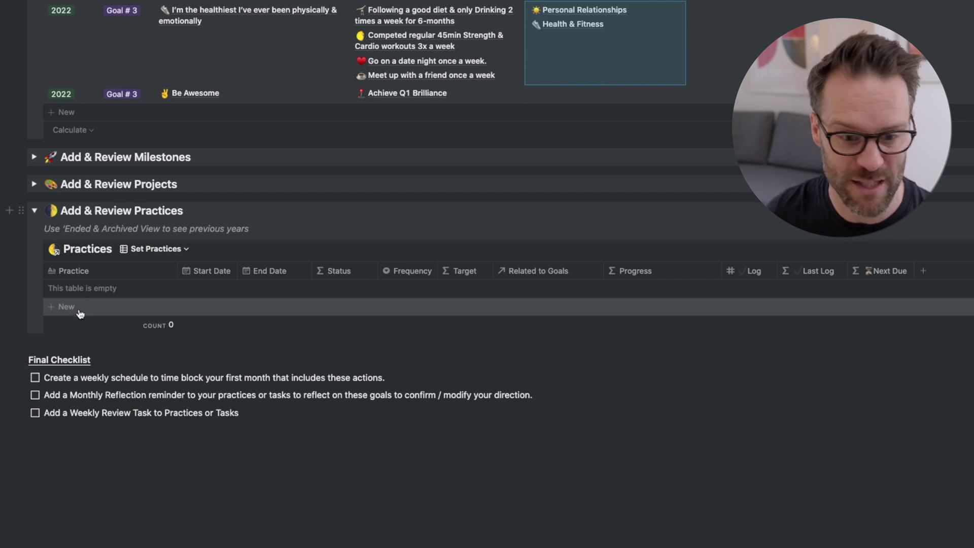
Add a practice under Add & Review Practices with start date January 1, 2022 and end date December 31, 2022
left_click(68, 306)
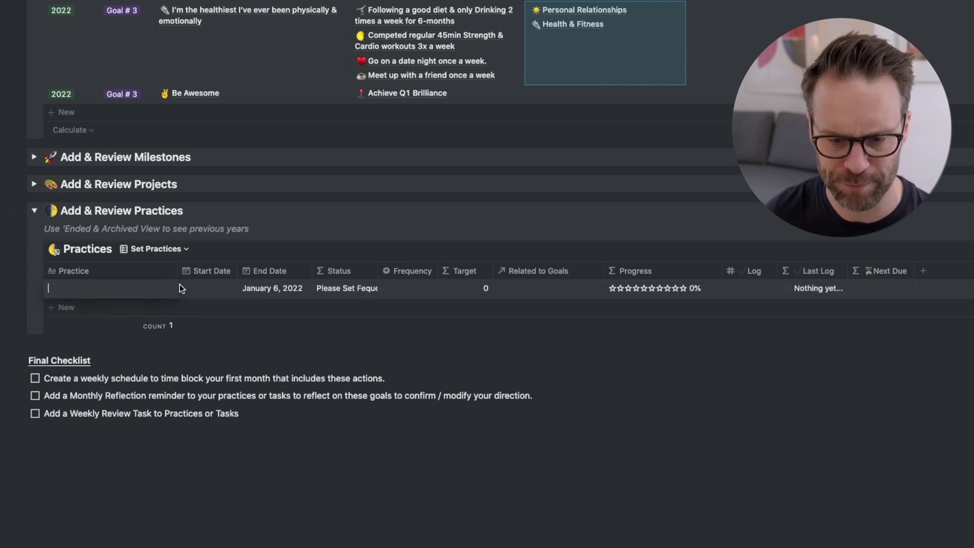
left_click(219, 294)
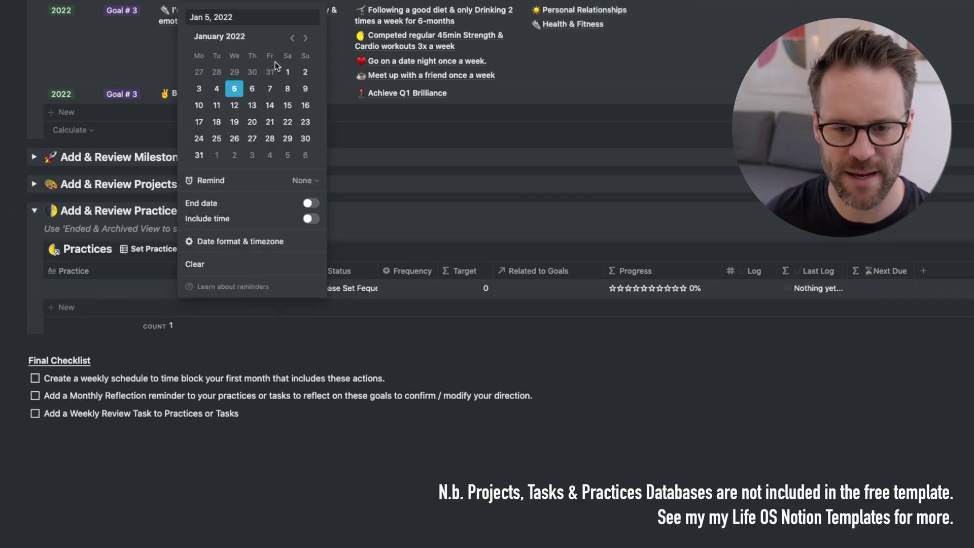
left_click(287, 72)
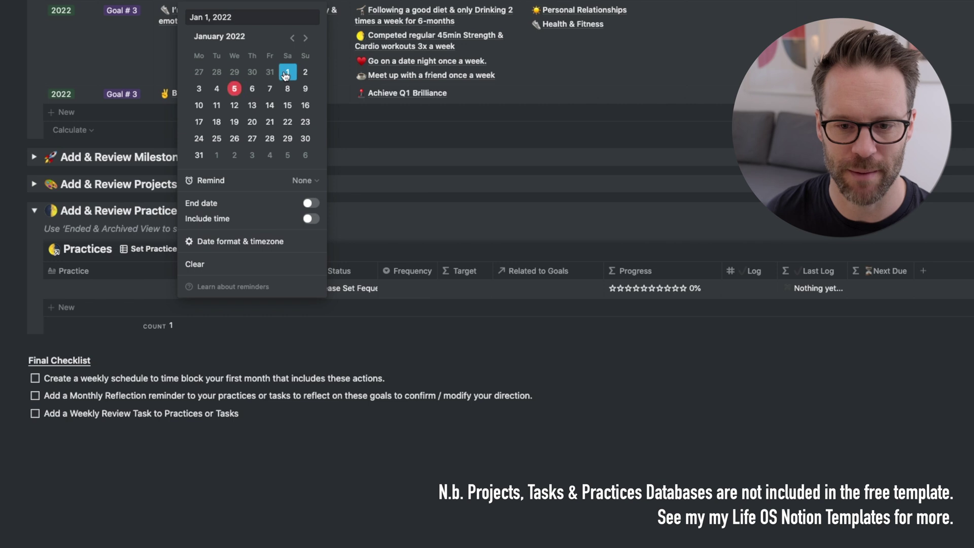
left_click(391, 297)
left_click(287, 288)
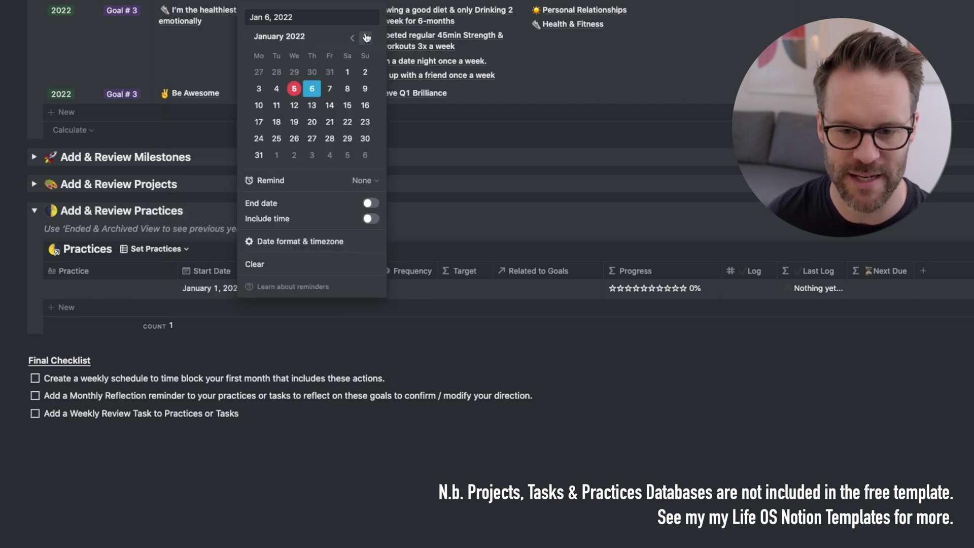
type("Dec 31, 2022")
left_click(398, 274)
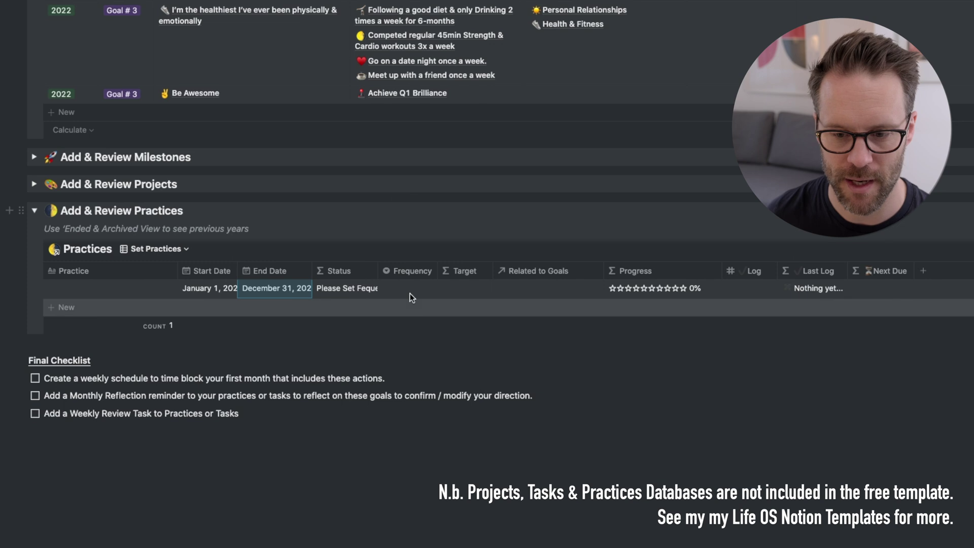
Define the practice as a Weekly 4k Run and relate it to the 2022 goal about being the healthiest ever
left_click(409, 293)
left_click(416, 340)
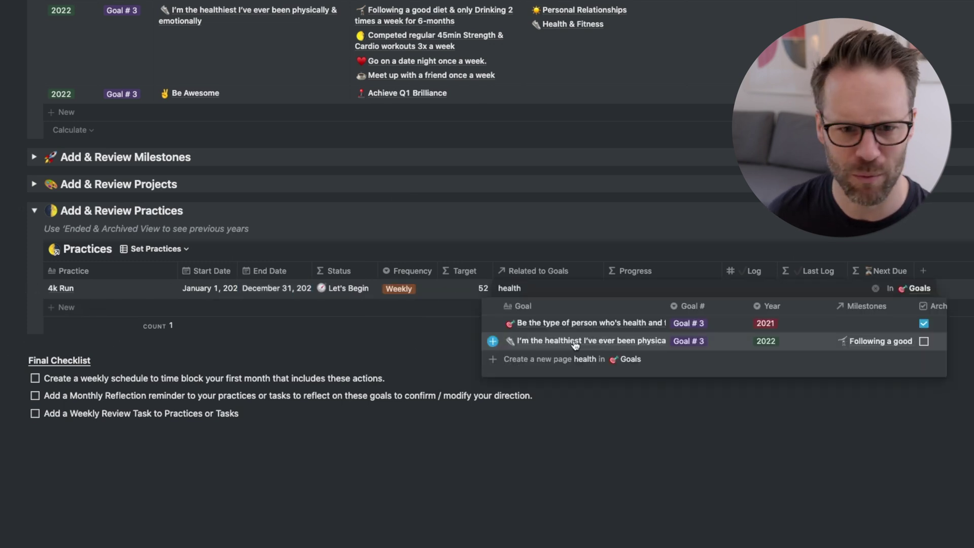
left_click(575, 342)
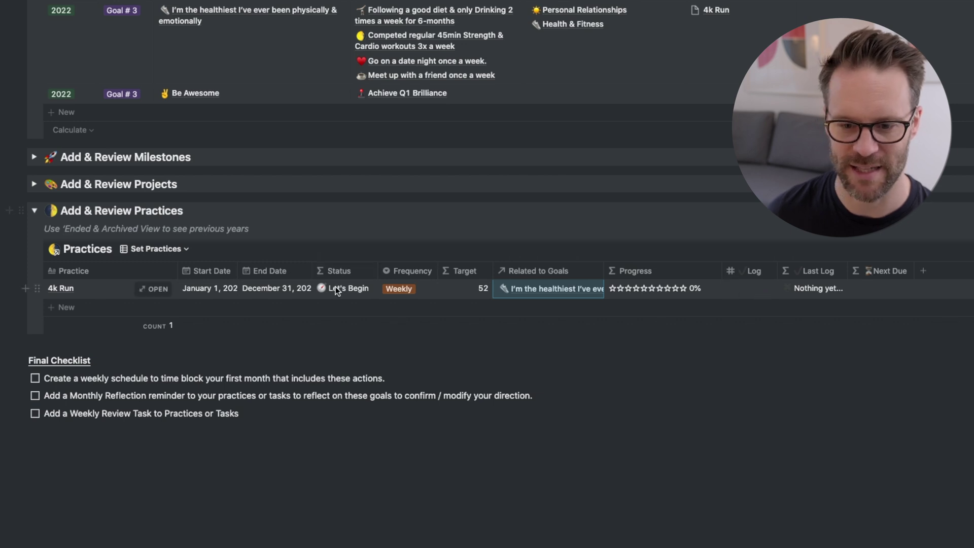
Set the Log value of the 4k Run practice to 1
left_click(751, 288)
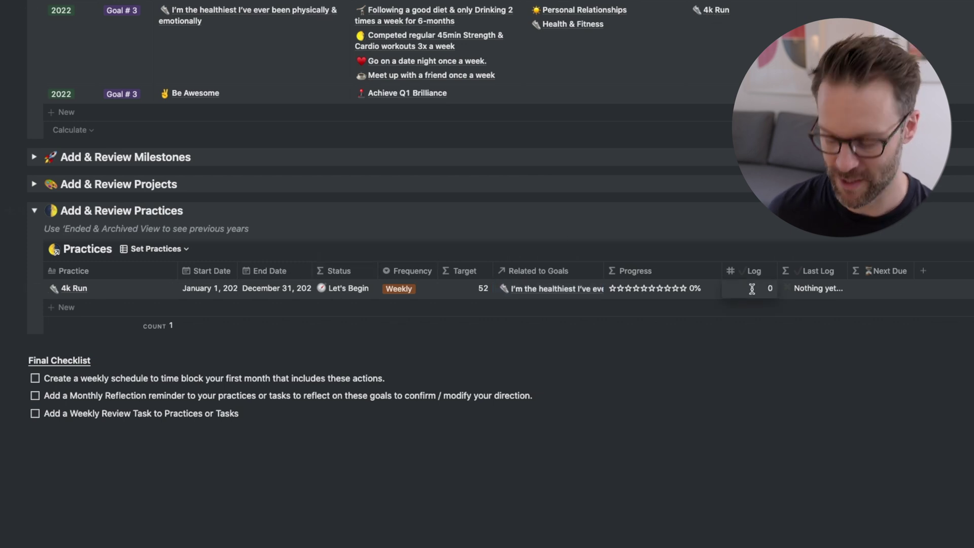
type("1")
key("Return")
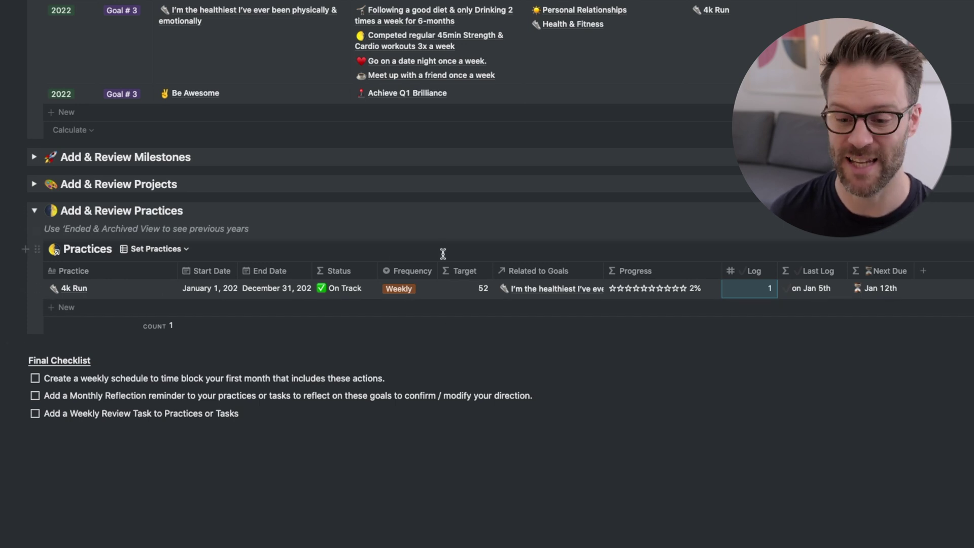
Go to the HOME page and switch the 2022 Goals gallery under Visualise to the Change Year With Filter view
scroll(502, 44, "up", 3)
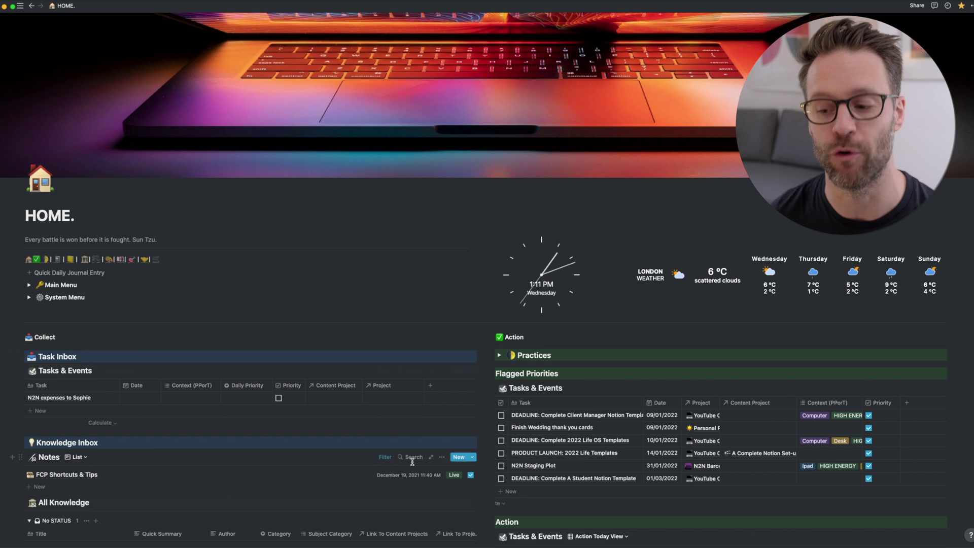
scroll(412, 461, "down", 20)
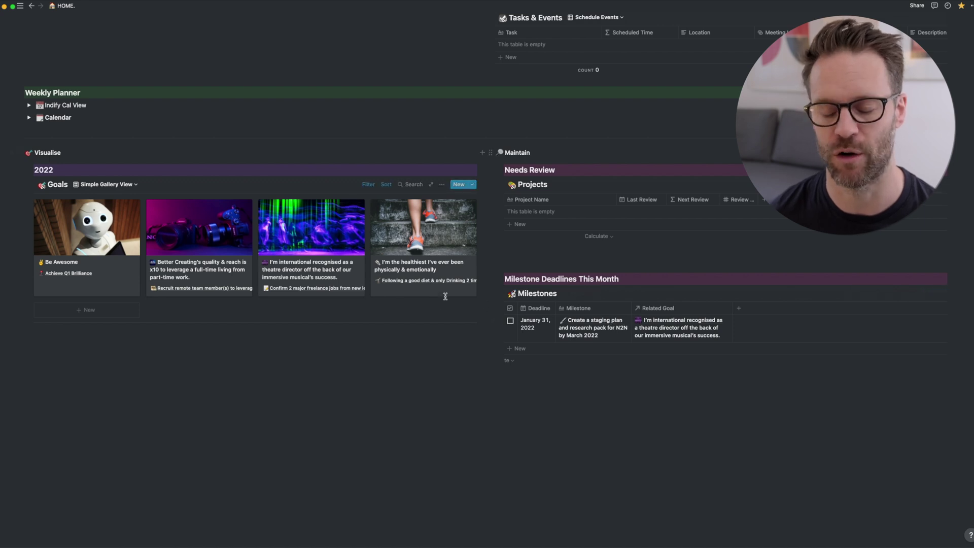
left_click(107, 184)
left_click(103, 223)
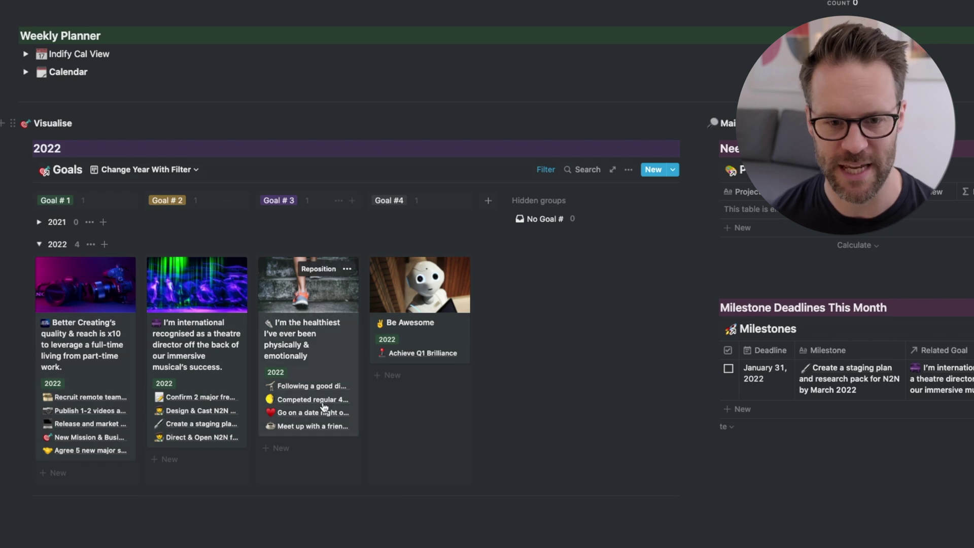
scroll(323, 406, "down", 1)
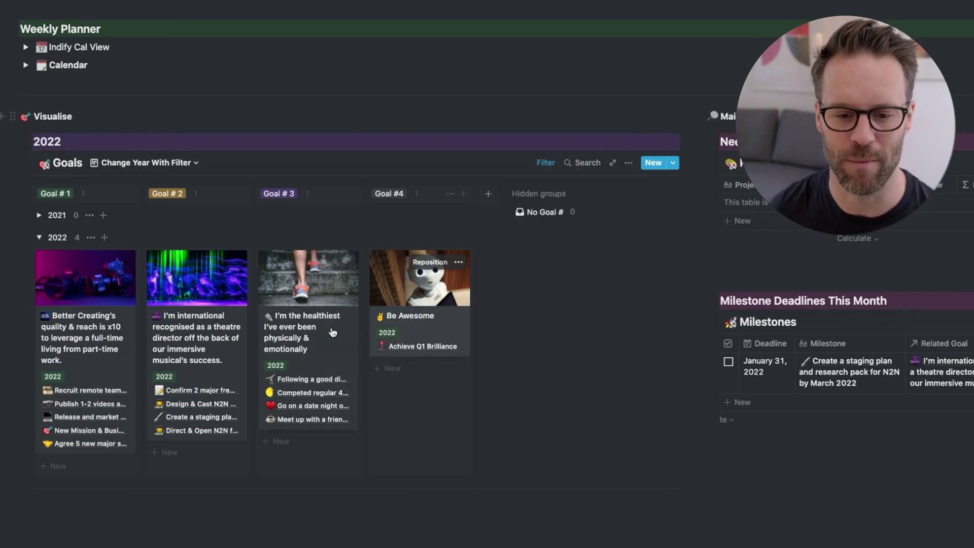